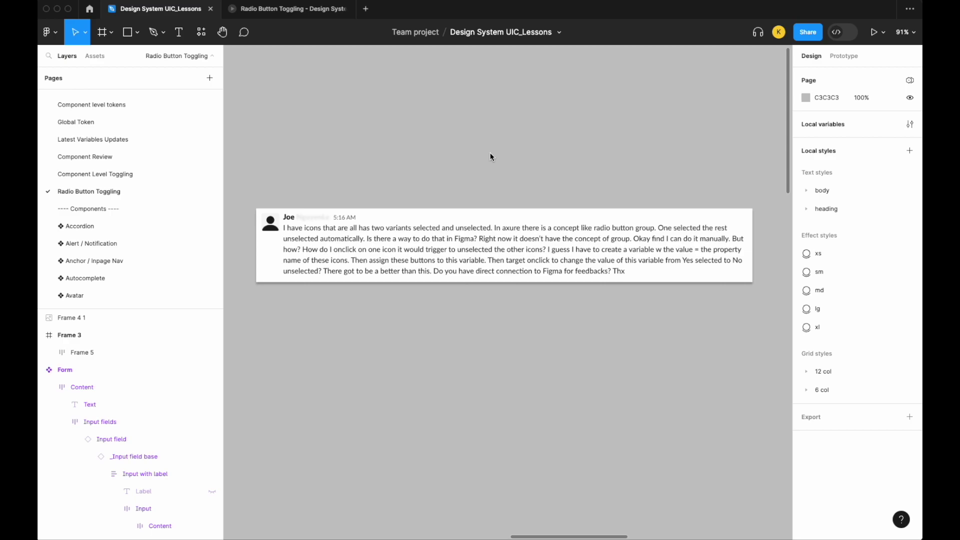
In the running prototype, toggle between the Yes and No notification options to test them.
{"action": "left_click", "coordinate": [314, 11]}
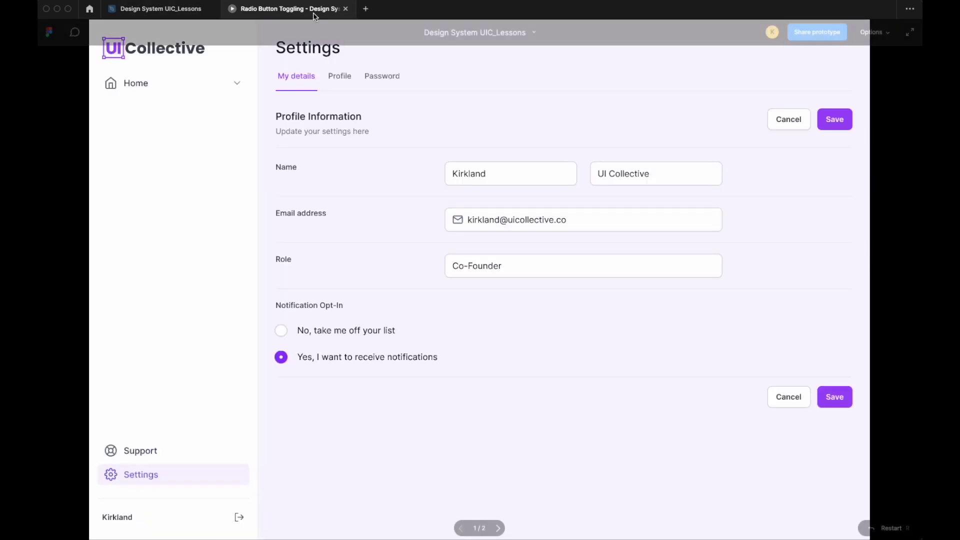
{"action": "left_click", "coordinate": [282, 332]}
{"action": "left_click", "coordinate": [282, 359]}
{"action": "left_click", "coordinate": [281, 331]}
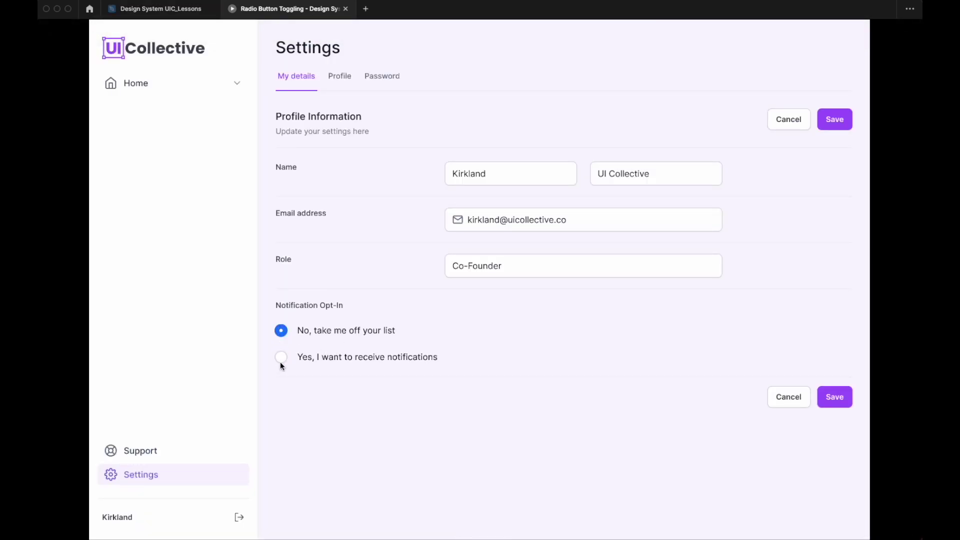
{"action": "left_click", "coordinate": [281, 359]}
{"action": "left_click", "coordinate": [282, 332]}
Return to the design file and move around the canvas to bring the Settings design into view.
{"action": "left_click", "coordinate": [156, 8]}
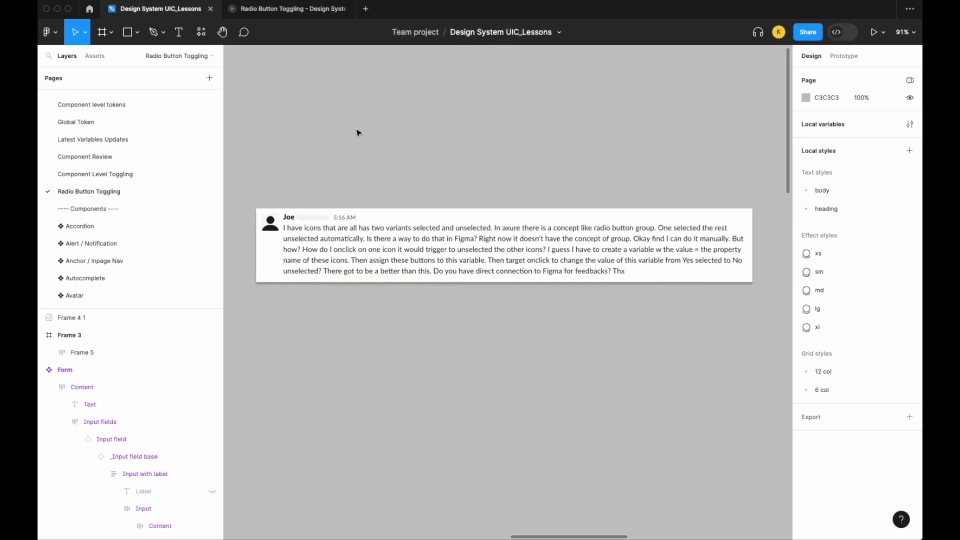
{"action": "scroll", "coordinate": [358, 133], "scroll_direction": "down", "scroll_amount": 5}
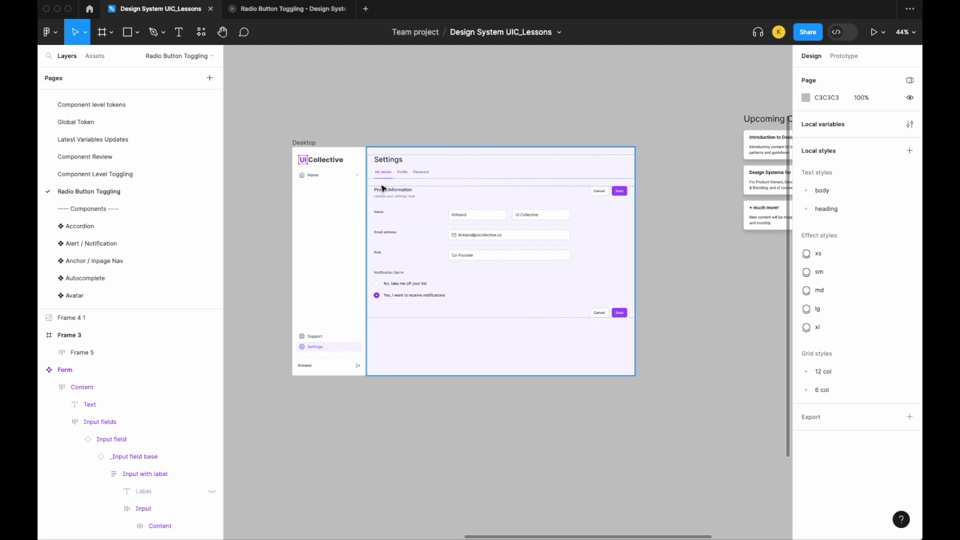
{"action": "scroll", "coordinate": [422, 110], "scroll_direction": "up", "scroll_amount": 3}
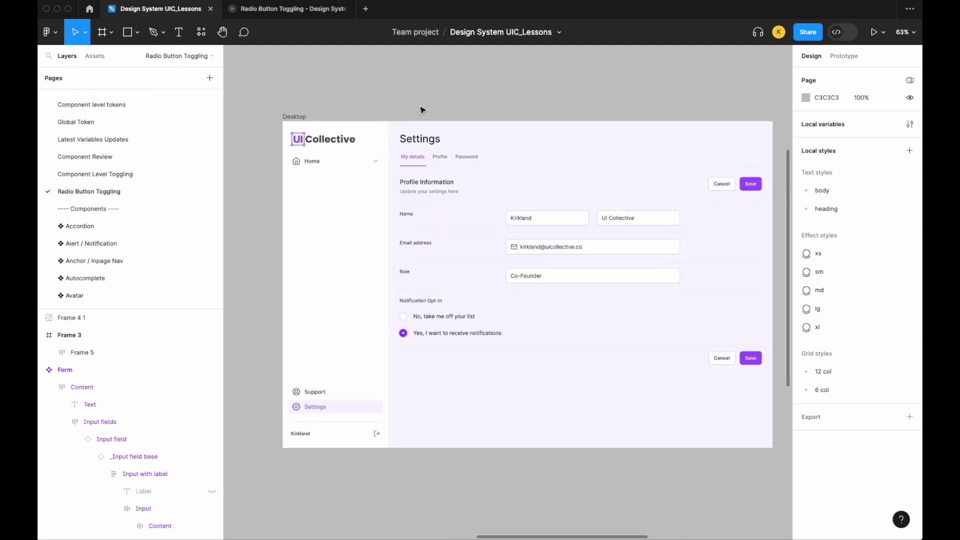
{"action": "scroll", "coordinate": [422, 109], "scroll_direction": "right", "scroll_amount": 5}
{"action": "scroll", "coordinate": [422, 110], "scroll_direction": "right", "scroll_amount": 10}
{"action": "scroll", "coordinate": [535, 250], "scroll_direction": "up", "scroll_amount": 2}
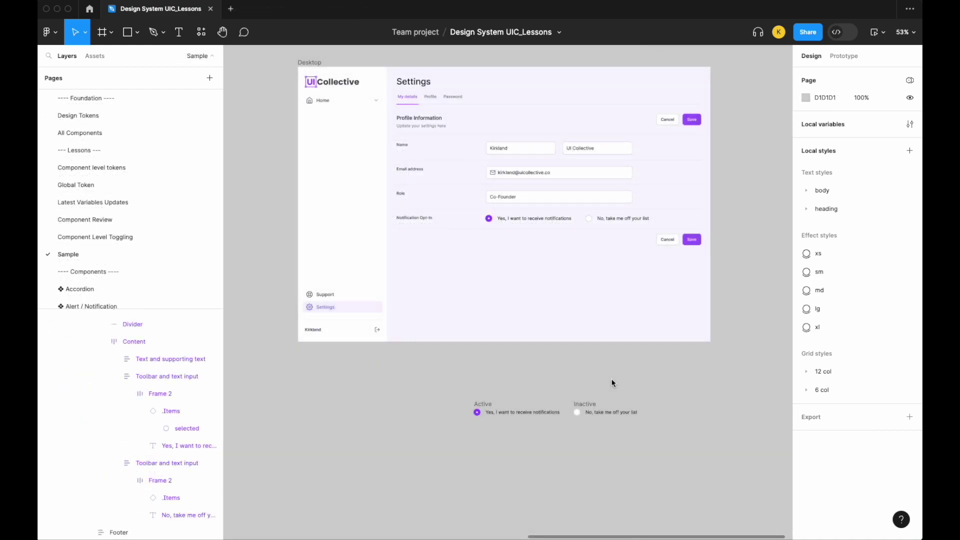
{"action": "scroll", "coordinate": [458, 179], "scroll_direction": "up", "scroll_amount": 3}
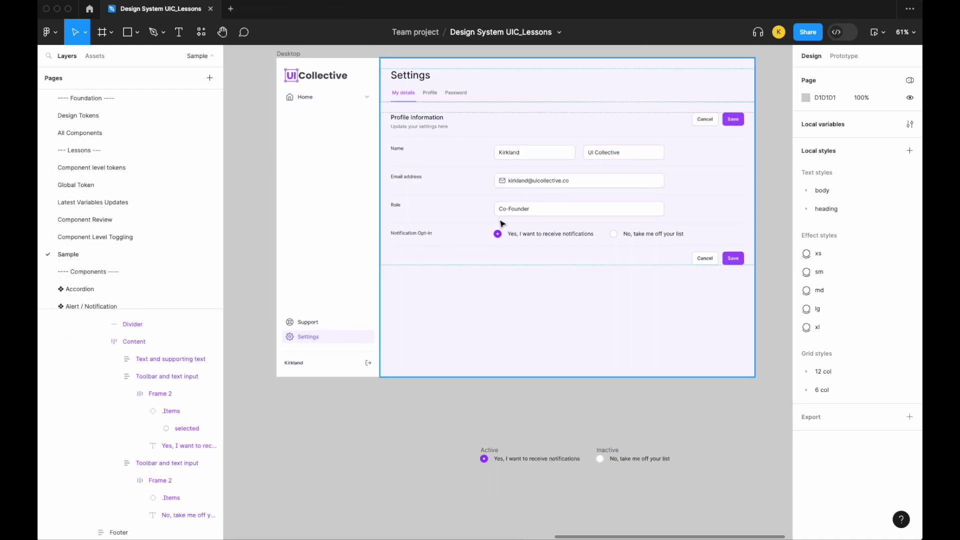
{"action": "scroll", "coordinate": [502, 223], "scroll_direction": "up", "scroll_amount": 4}
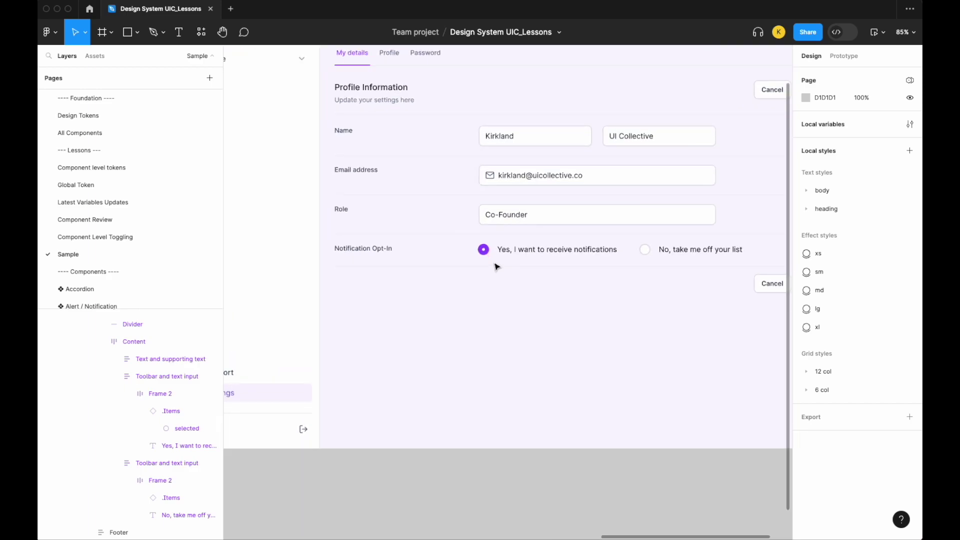
{"action": "left_click", "coordinate": [486, 255]}
{"action": "double_click", "coordinate": [485, 253]}
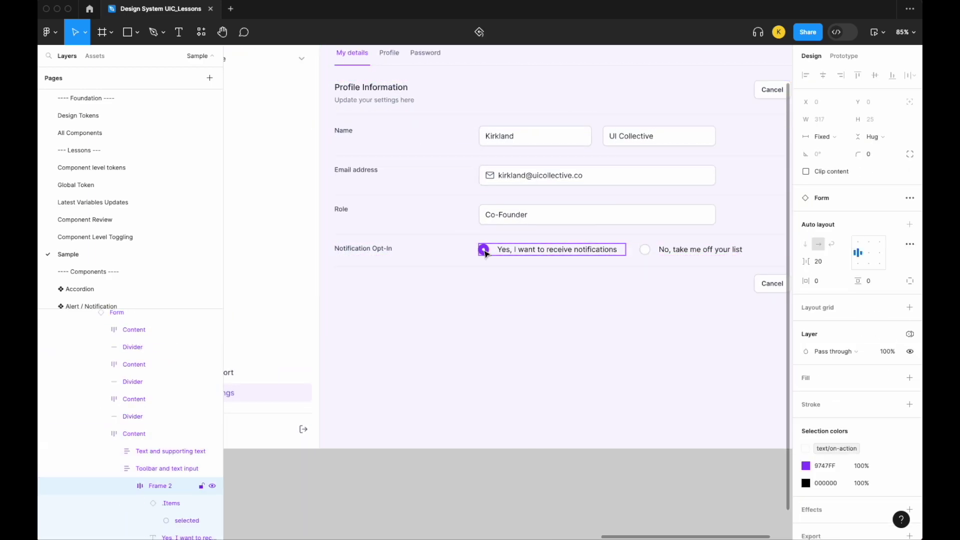
{"action": "double_click", "coordinate": [484, 250]}
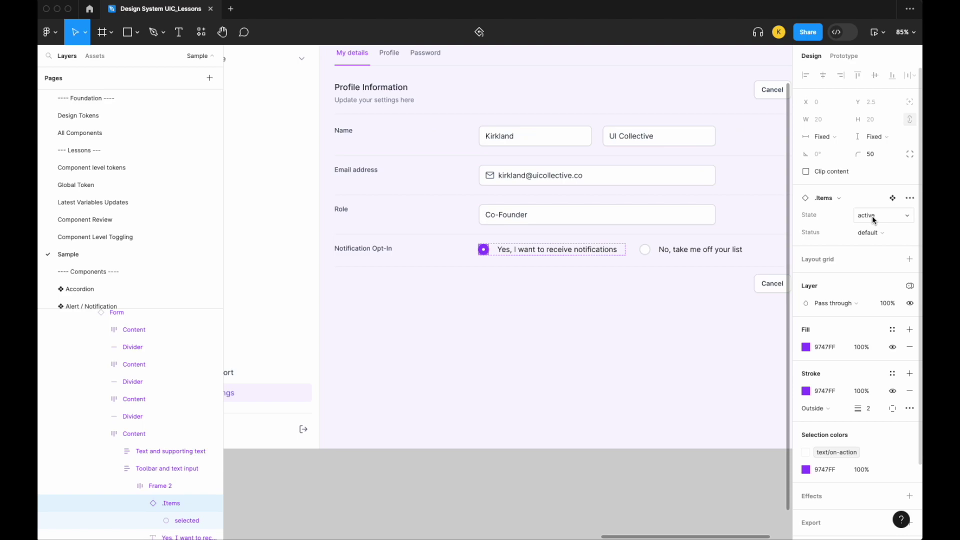
{"action": "left_click", "coordinate": [645, 249]}
{"action": "double_click", "coordinate": [645, 249]}
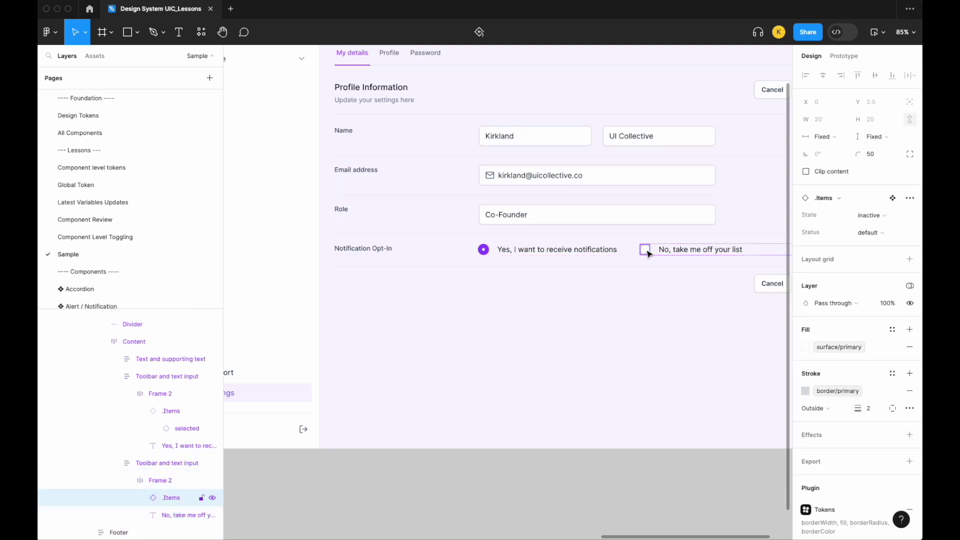
{"action": "left_click", "coordinate": [868, 220]}
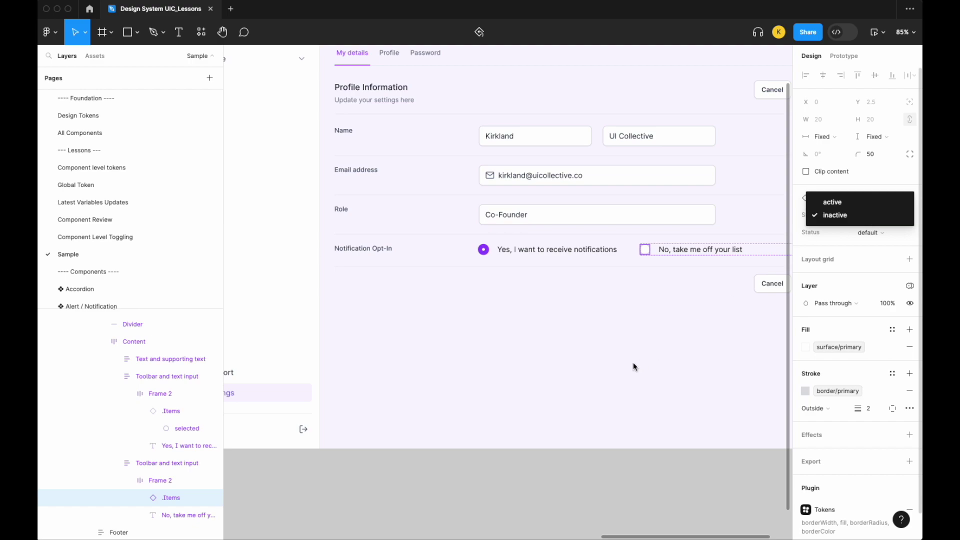
{"action": "left_click", "coordinate": [599, 473]}
{"action": "key", "text": "shift+1"}
{"action": "scroll", "coordinate": [601, 483], "scroll_direction": "down", "scroll_amount": 1}
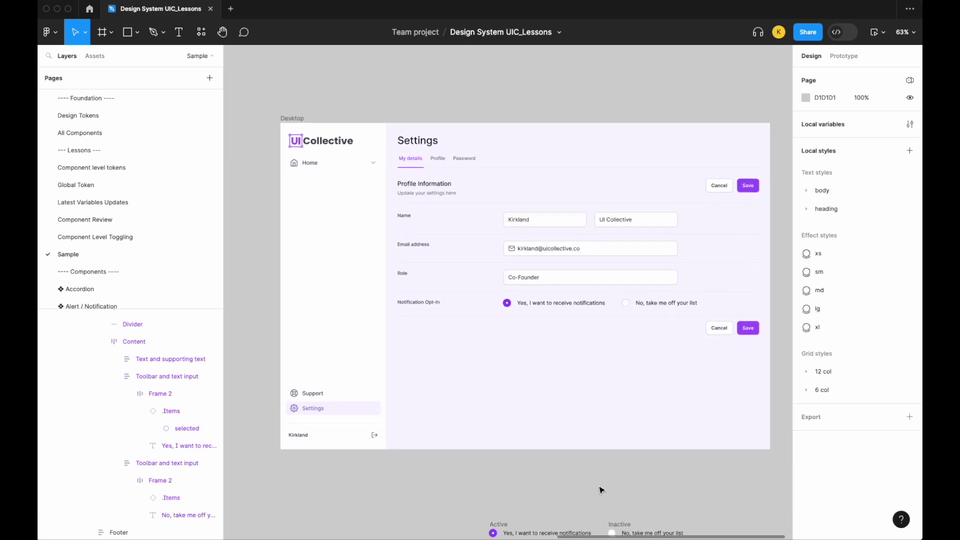
{"action": "left_click", "coordinate": [909, 126]}
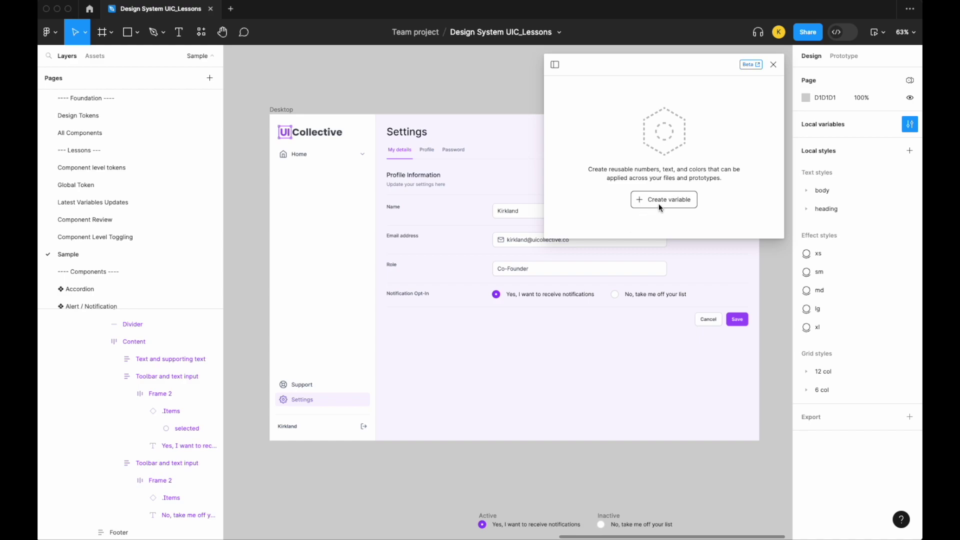
{"action": "left_click", "coordinate": [774, 65]}
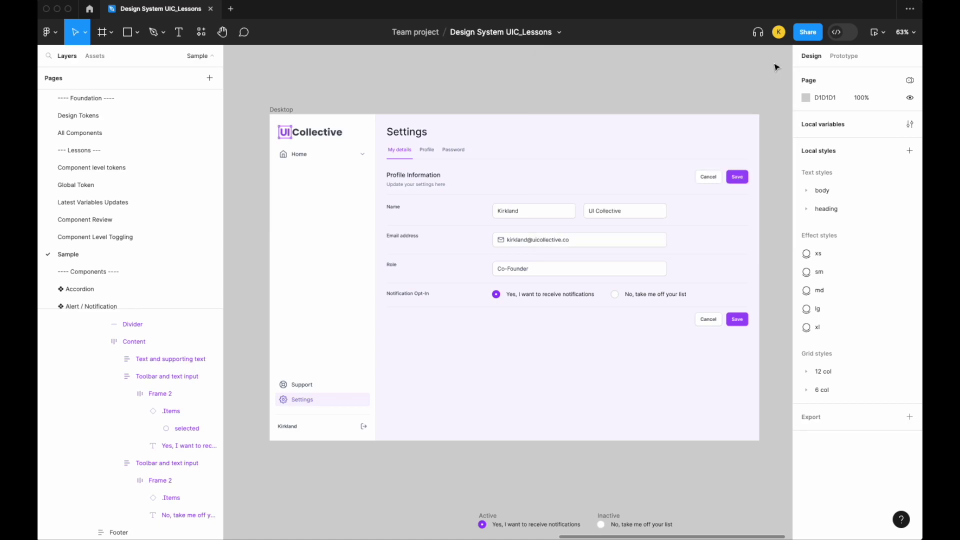
{"action": "left_click", "coordinate": [497, 297]}
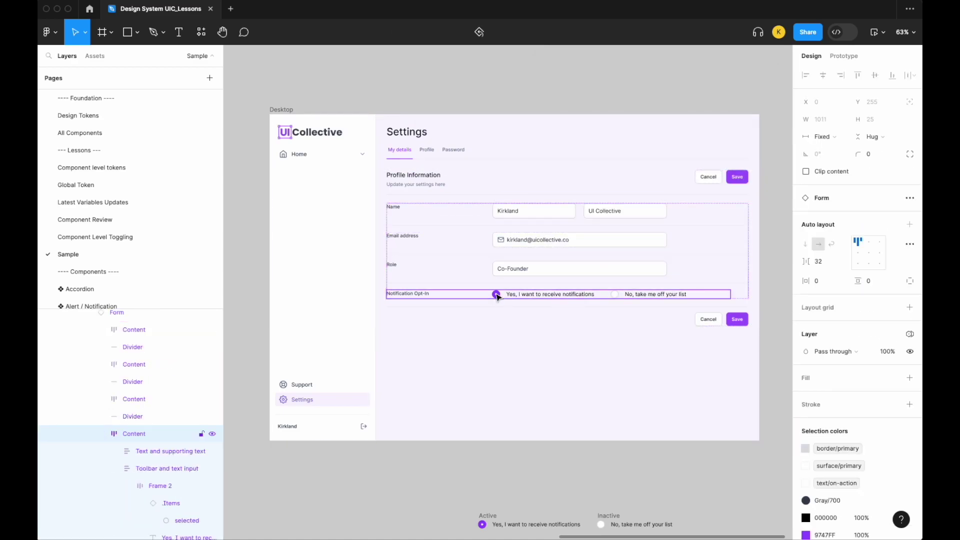
{"action": "left_click", "coordinate": [497, 297]}
{"action": "scroll", "coordinate": [498, 297], "scroll_direction": "up", "scroll_amount": 3}
{"action": "left_click", "coordinate": [497, 295]}
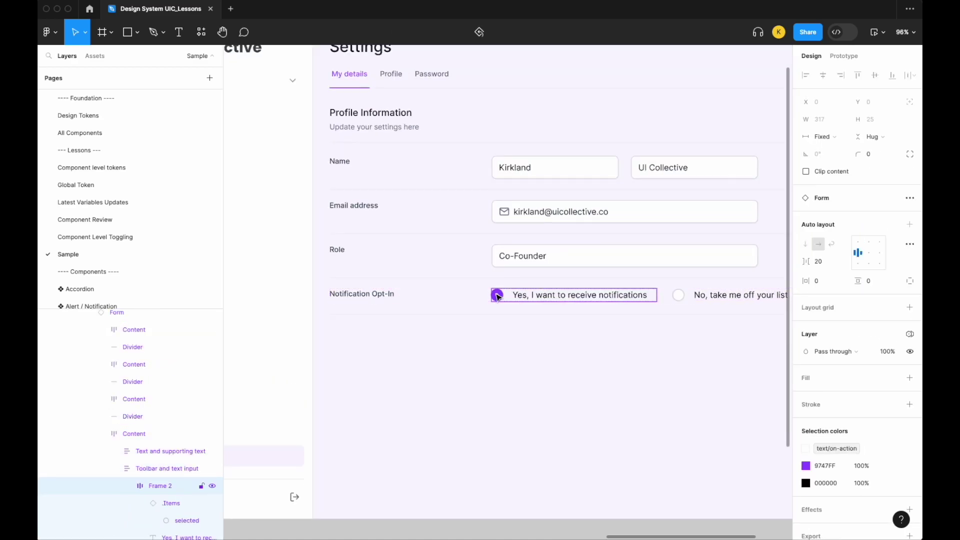
{"action": "left_click", "coordinate": [496, 295]}
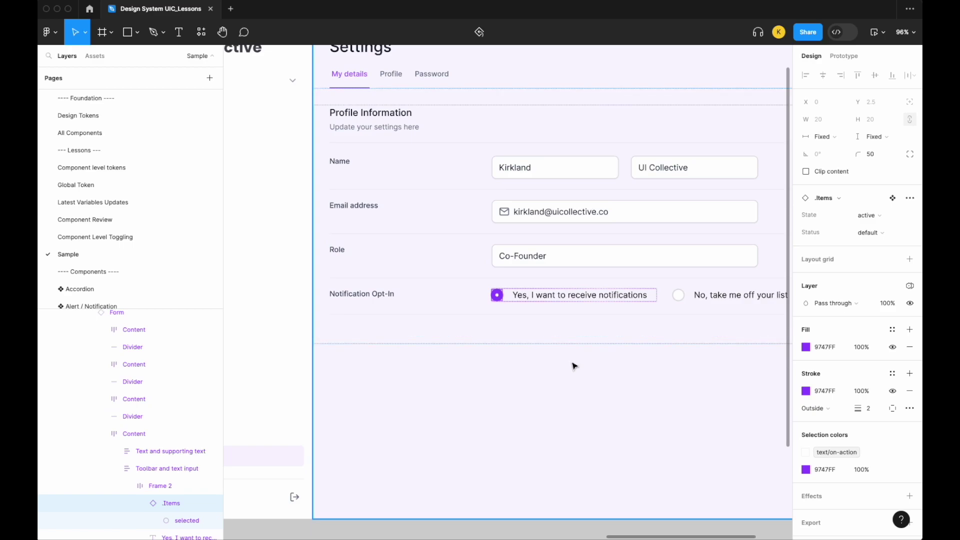
{"action": "scroll", "coordinate": [574, 366], "scroll_direction": "down", "scroll_amount": 3}
{"action": "scroll", "coordinate": [572, 366], "scroll_direction": "down", "scroll_amount": 3}
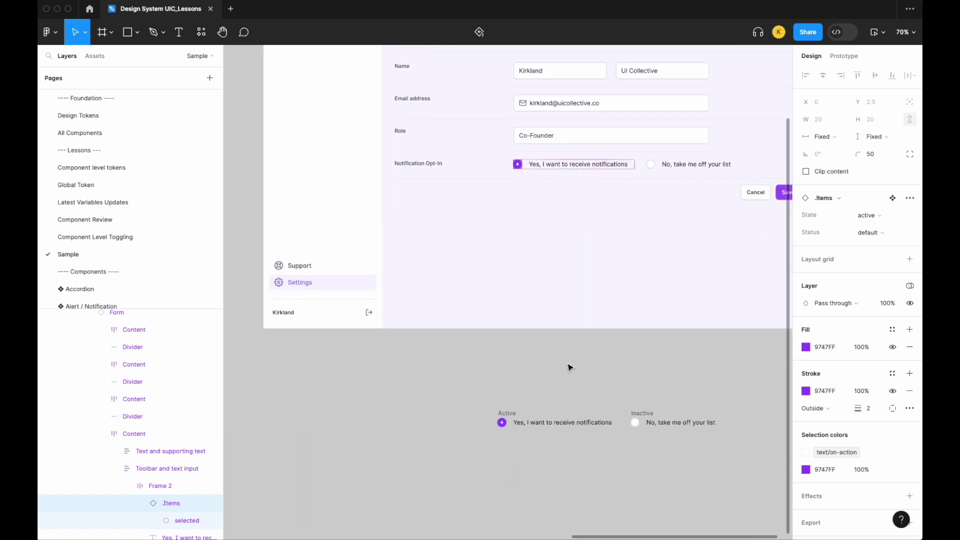
{"action": "left_click", "coordinate": [502, 424]}
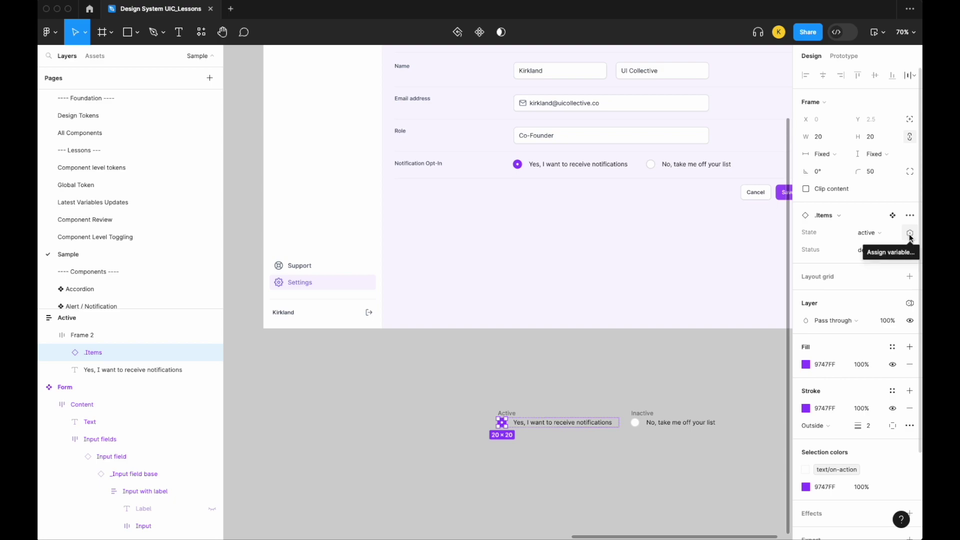
{"action": "left_click", "coordinate": [910, 233]}
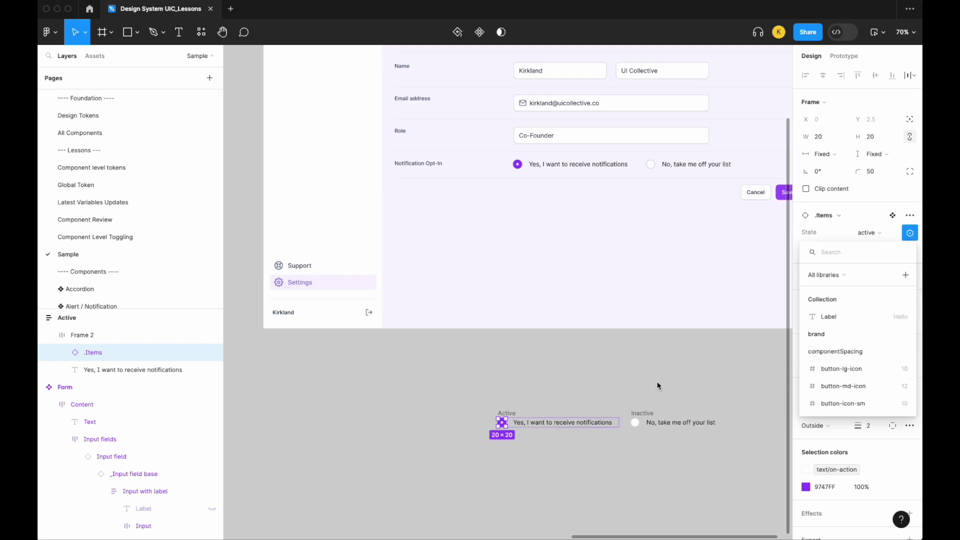
{"action": "key", "text": "Escape"}
{"action": "left_click", "coordinate": [518, 165]}
{"action": "left_click", "coordinate": [517, 164]}
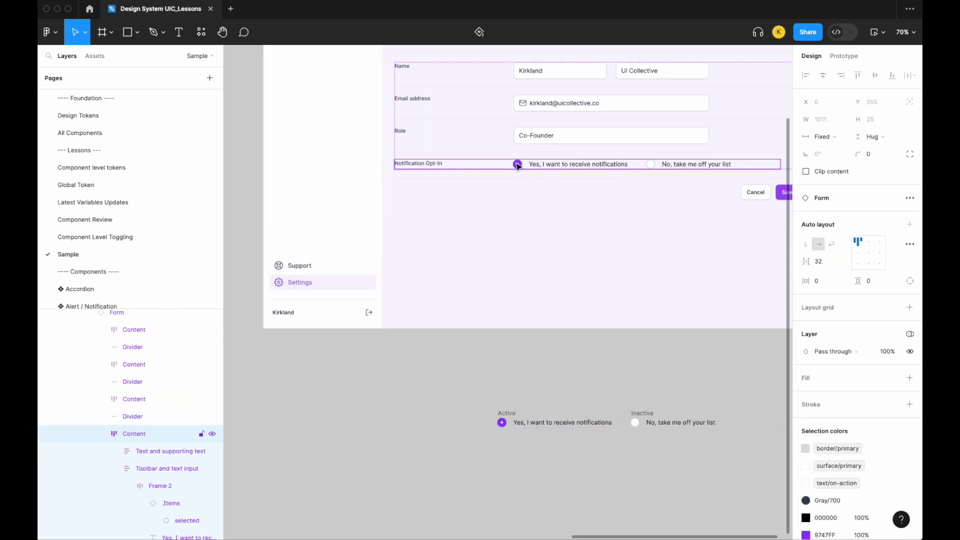
{"action": "left_click", "coordinate": [517, 165]}
{"action": "left_click", "coordinate": [519, 164]}
{"action": "left_click", "coordinate": [519, 165]}
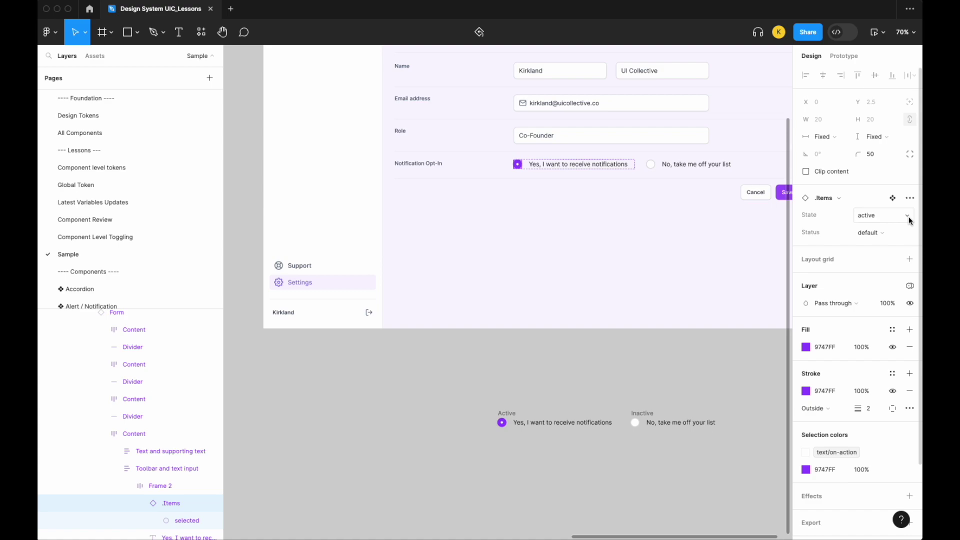
{"action": "left_click", "coordinate": [636, 368]}
{"action": "scroll", "coordinate": [575, 369], "scroll_direction": "down", "scroll_amount": 3}
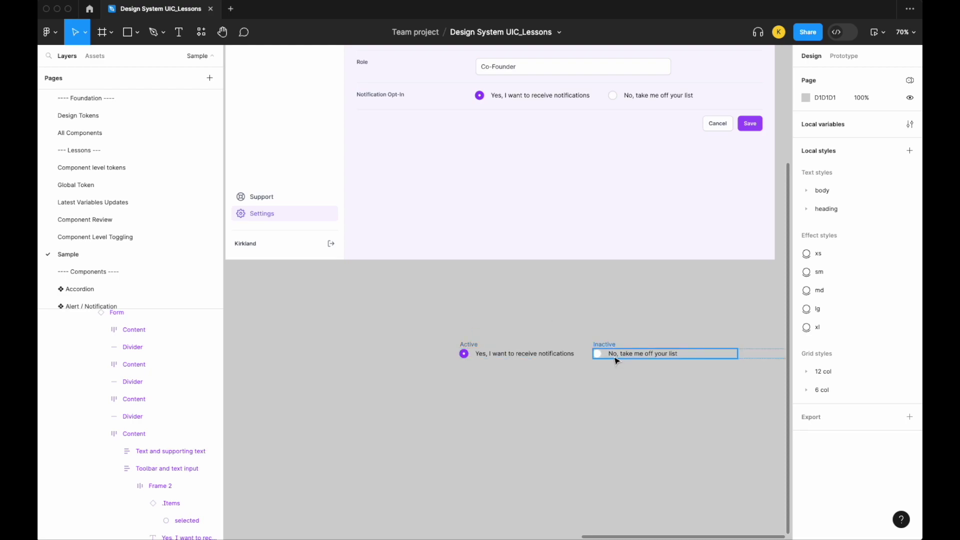
In local variables, create a string variable named 'Starting Active', then select the Active radio circle.
{"action": "left_click", "coordinate": [910, 125]}
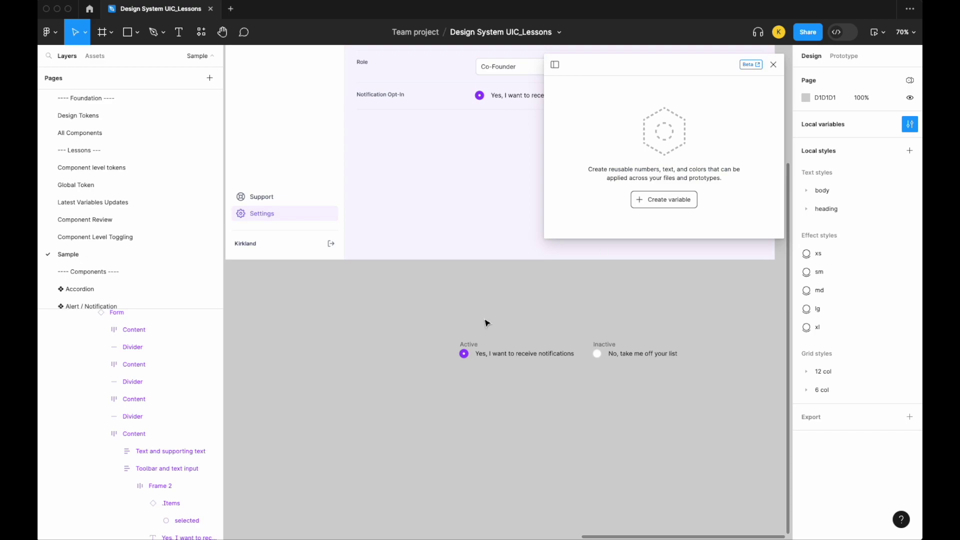
{"action": "scroll", "coordinate": [487, 321], "scroll_direction": "up", "scroll_amount": 3}
{"action": "scroll", "coordinate": [521, 279], "scroll_direction": "down", "scroll_amount": 2}
{"action": "scroll", "coordinate": [520, 279], "scroll_direction": "left", "scroll_amount": 2}
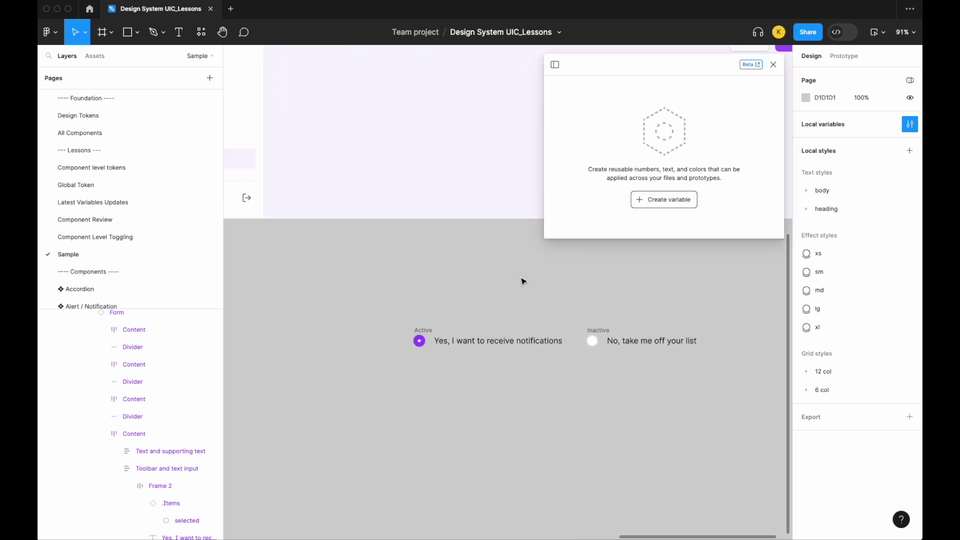
{"action": "left_click", "coordinate": [647, 199]}
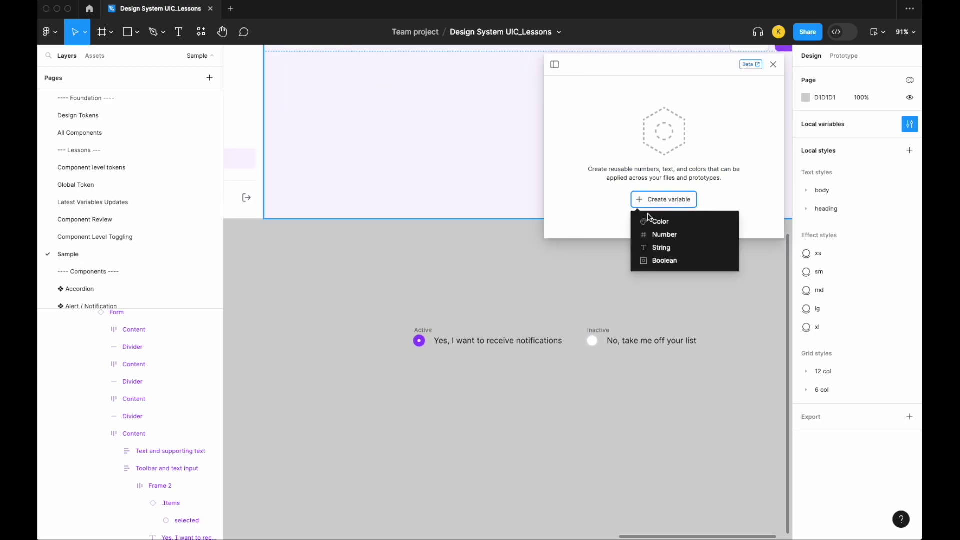
{"action": "left_click", "coordinate": [657, 247]}
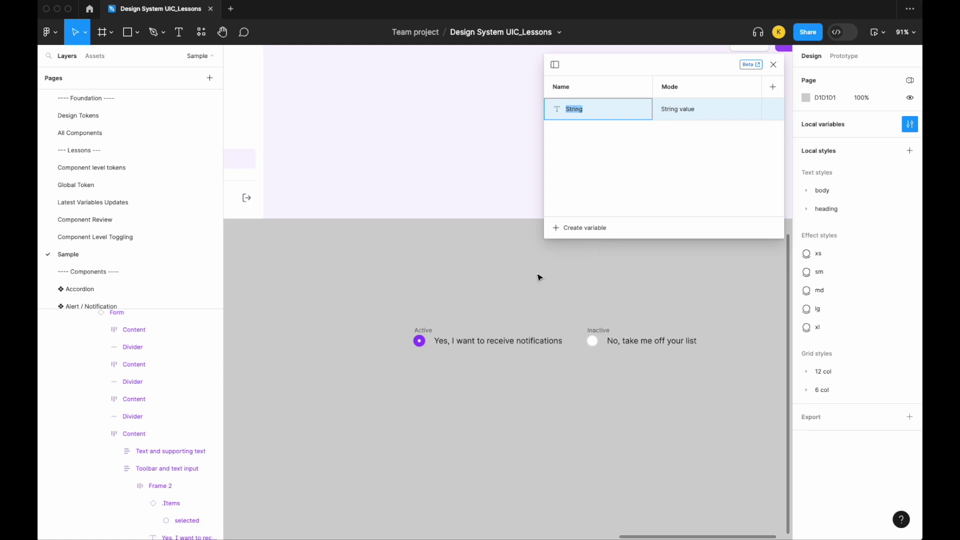
{"action": "type", "text": "Starting Active"}
{"action": "double_click", "coordinate": [421, 342]}
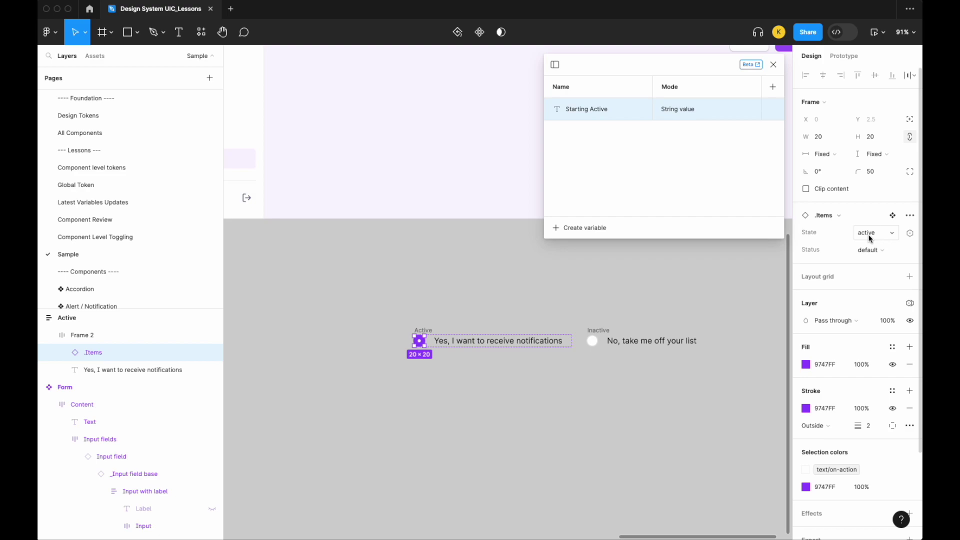
Give Starting Active the value 'active' in its first mode and 'inactive' in a new Mode 2.
{"action": "double_click", "coordinate": [679, 110]}
{"action": "type", "text": "activ"}
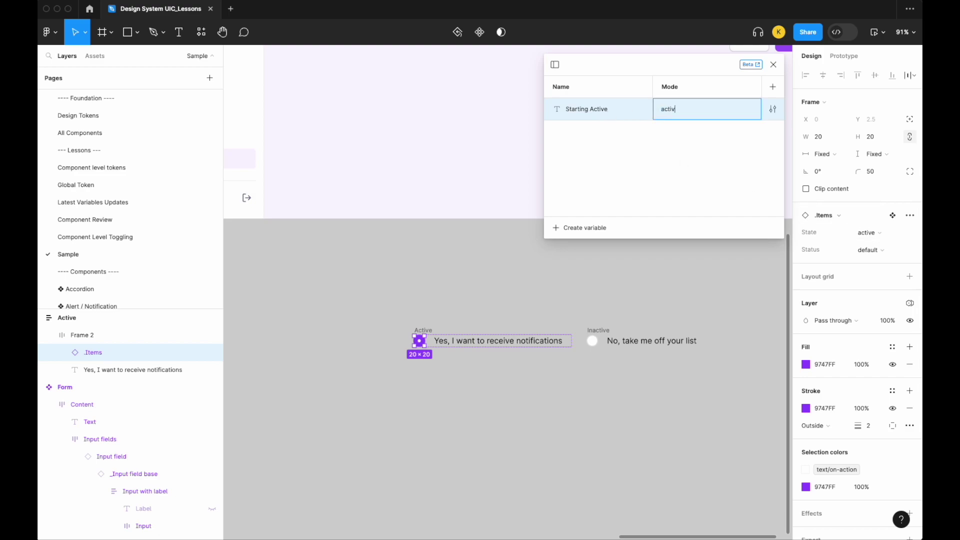
{"action": "type", "text": "e"}
{"action": "key", "text": "Return"}
{"action": "left_click", "coordinate": [773, 86]}
{"action": "double_click", "coordinate": [681, 113]}
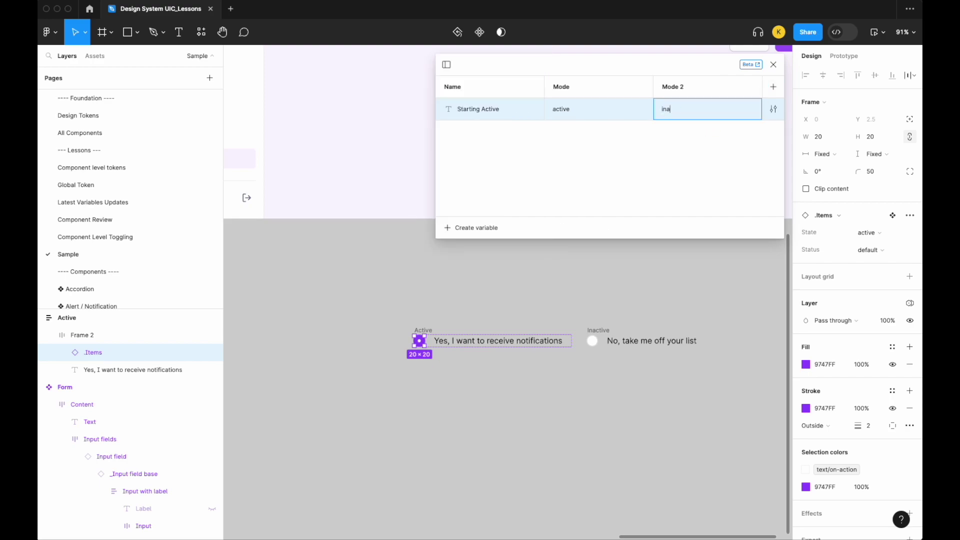
{"action": "type", "text": "ctive"}
{"action": "key", "text": "Return"}
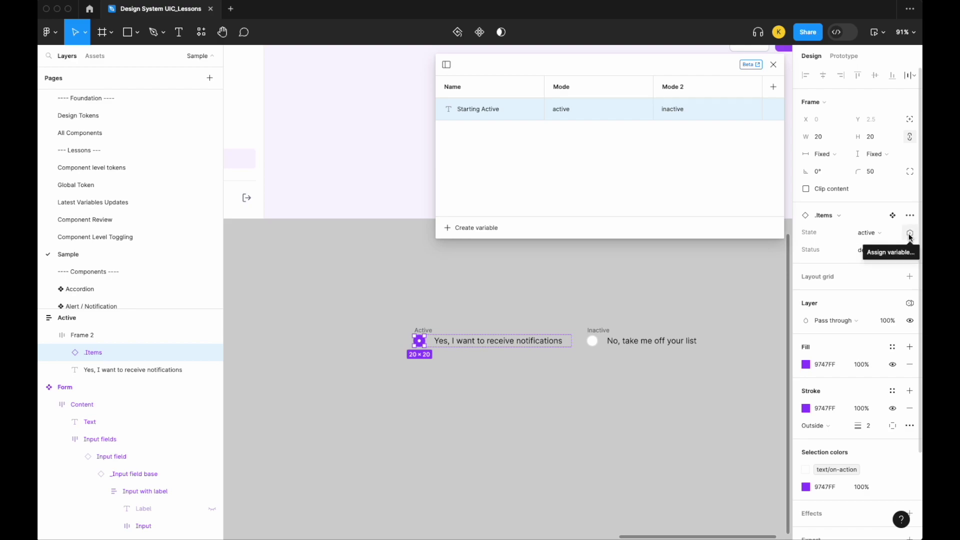
{"action": "left_click", "coordinate": [910, 234]}
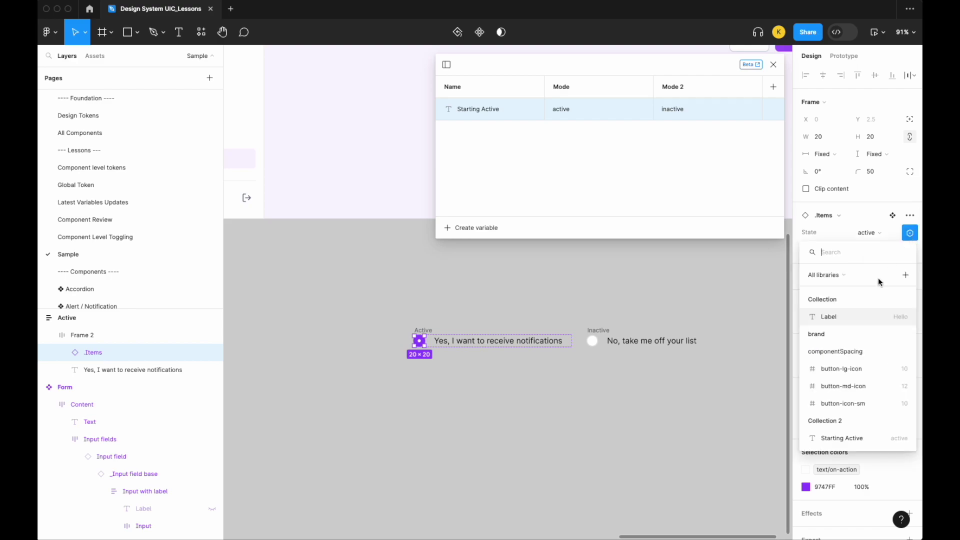
Bind the Active radio's State to Starting Active and test a mismatched first-mode value 'active1'.
{"action": "left_click", "coordinate": [838, 438]}
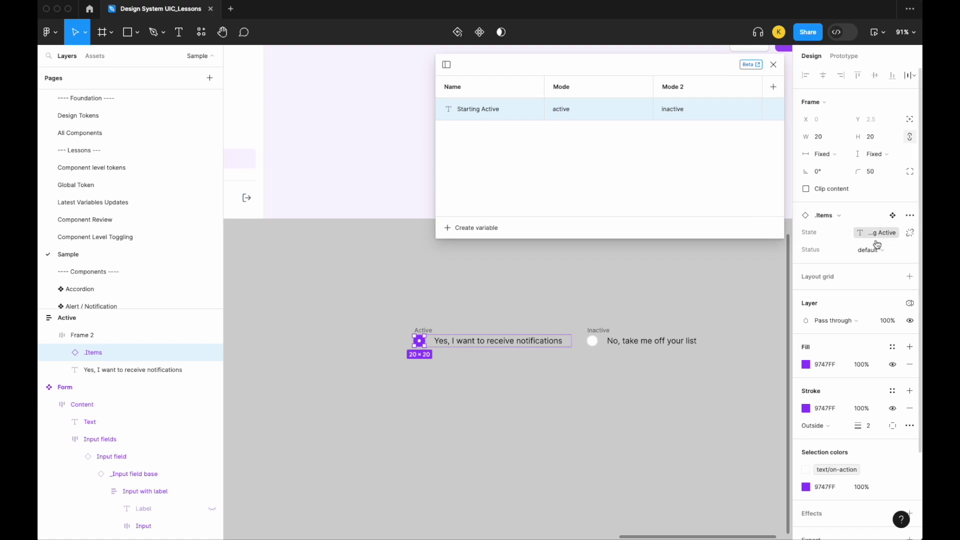
{"action": "double_click", "coordinate": [568, 109]}
{"action": "type", "text": "1"}
{"action": "key", "text": "Return"}
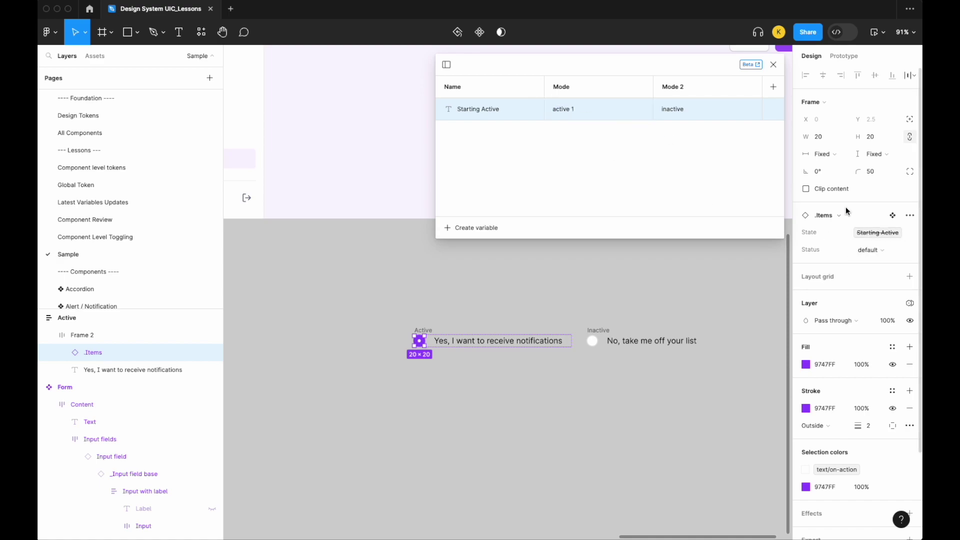
{"action": "mouse_move", "coordinate": [871, 239]}
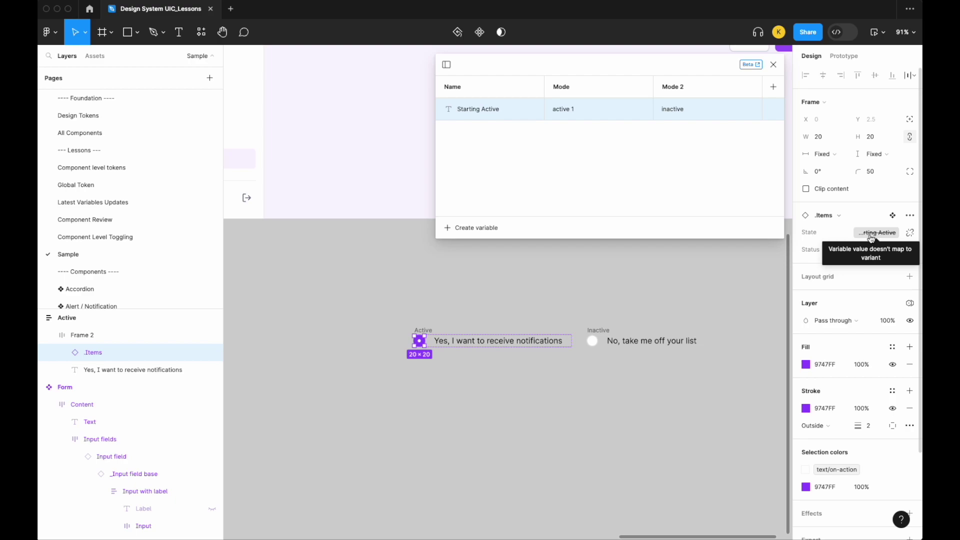
Restore the first mode value to 'active' and add a Mode 3 column.
{"action": "double_click", "coordinate": [585, 108]}
{"action": "left_click", "coordinate": [585, 108]}
{"action": "key", "text": "BackSpace"}
{"action": "key", "text": "BackSpace"}
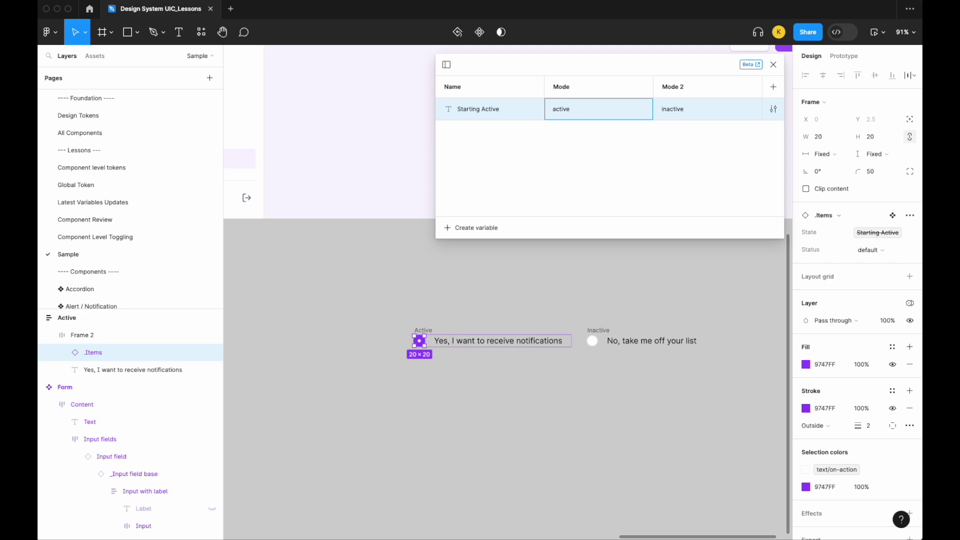
{"action": "key", "text": "Return"}
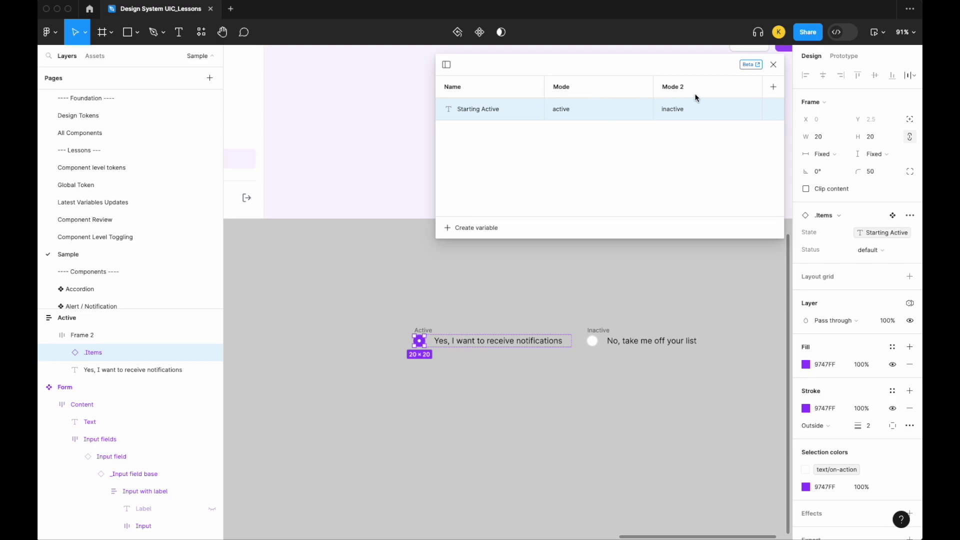
{"action": "left_click", "coordinate": [773, 88]}
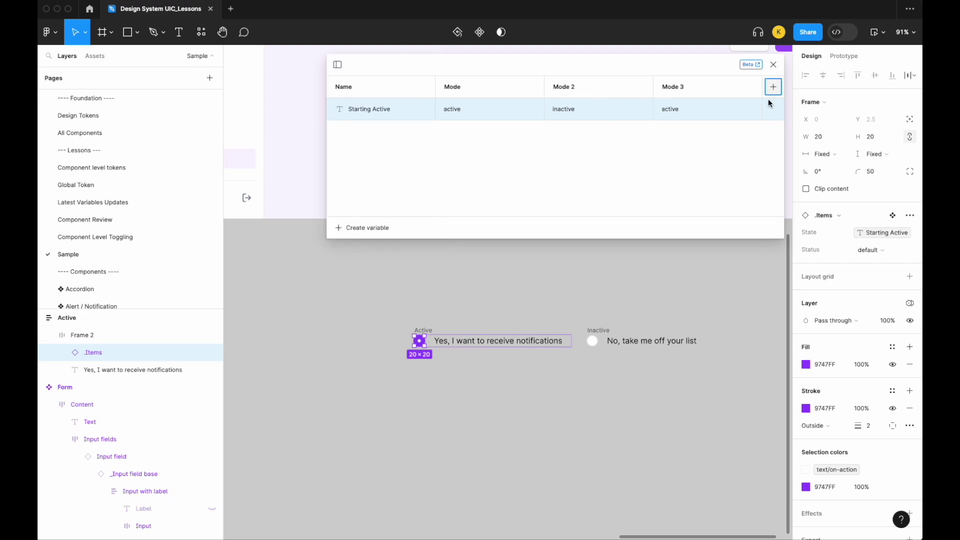
{"action": "right_click", "coordinate": [715, 93]}
Delete Mode 3 and create a new string variable named 'Starting Inactive'.
{"action": "left_click", "coordinate": [730, 137]}
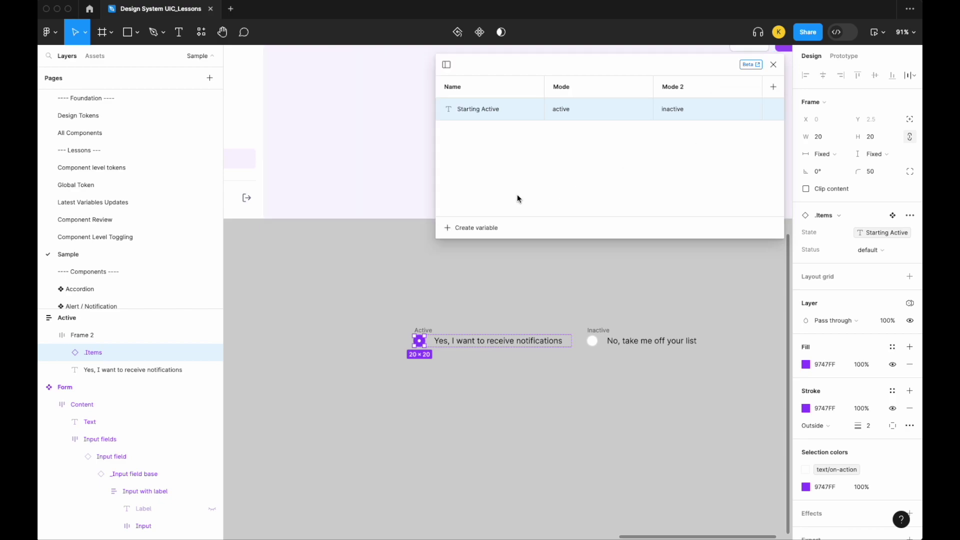
{"action": "left_click", "coordinate": [481, 228]}
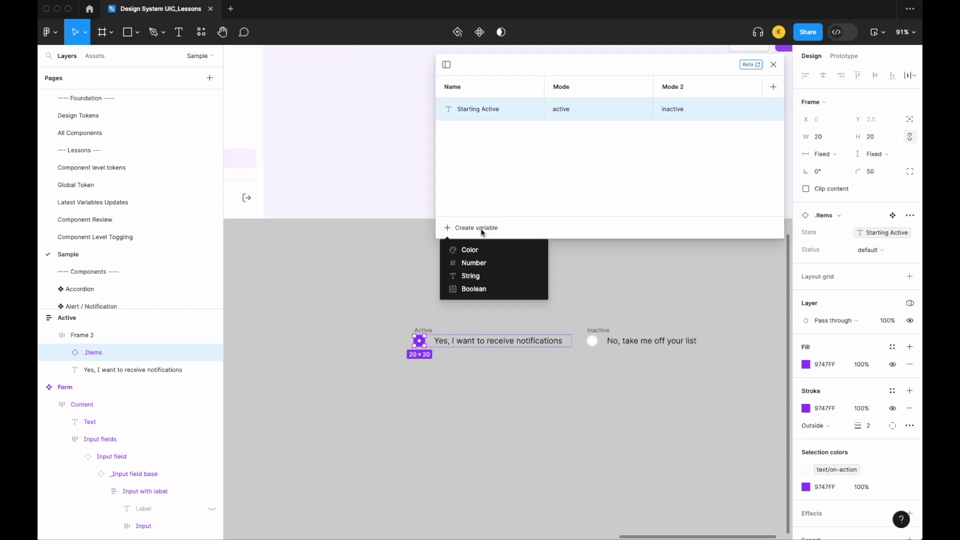
{"action": "left_click", "coordinate": [479, 277]}
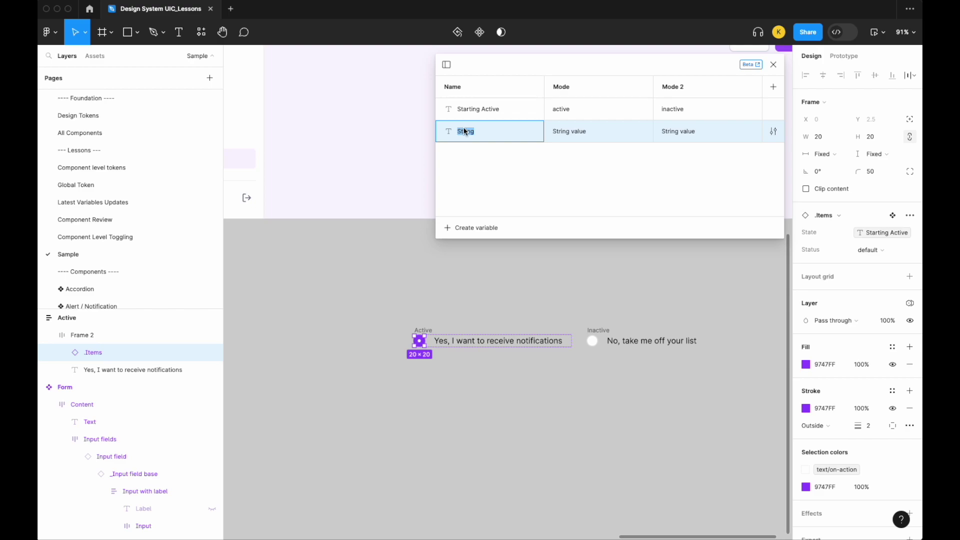
{"action": "type", "text": "Starting inactive"}
{"action": "key", "text": "BackSpace"}
{"action": "key", "text": "BackSpace"}
{"action": "key", "text": "BackSpace"}
{"action": "key", "text": "BackSpace"}
{"action": "key", "text": "BackSpace"}
{"action": "key", "text": "BackSpace"}
{"action": "key", "text": "BackSpace"}
{"action": "key", "text": "BackSpace"}
{"action": "type", "text": "Inactive"}
{"action": "left_click", "coordinate": [611, 321]}
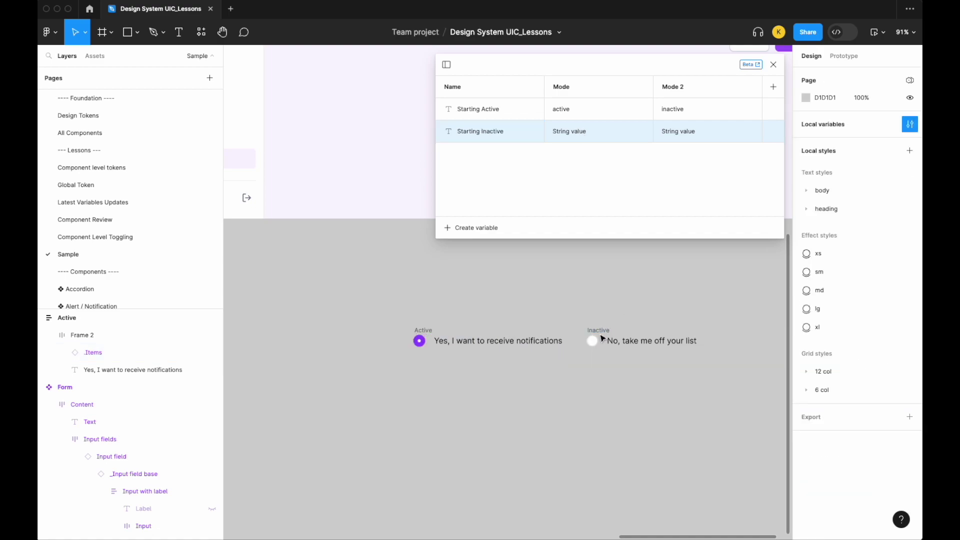
Set Starting Inactive to 'inactive' in the first mode and 'active' in Mode 2.
{"action": "left_click", "coordinate": [576, 132]}
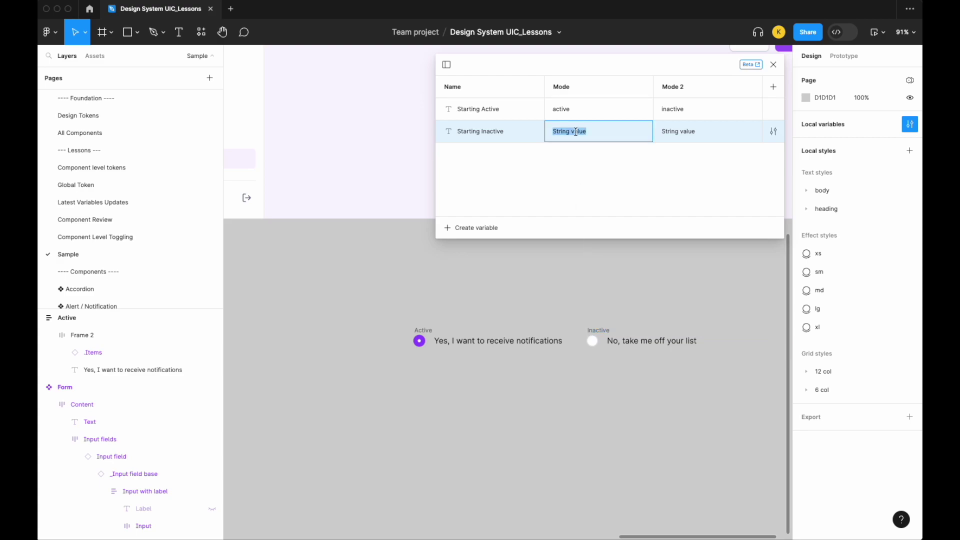
{"action": "type", "text": "inactive"}
{"action": "left_click", "coordinate": [693, 132]}
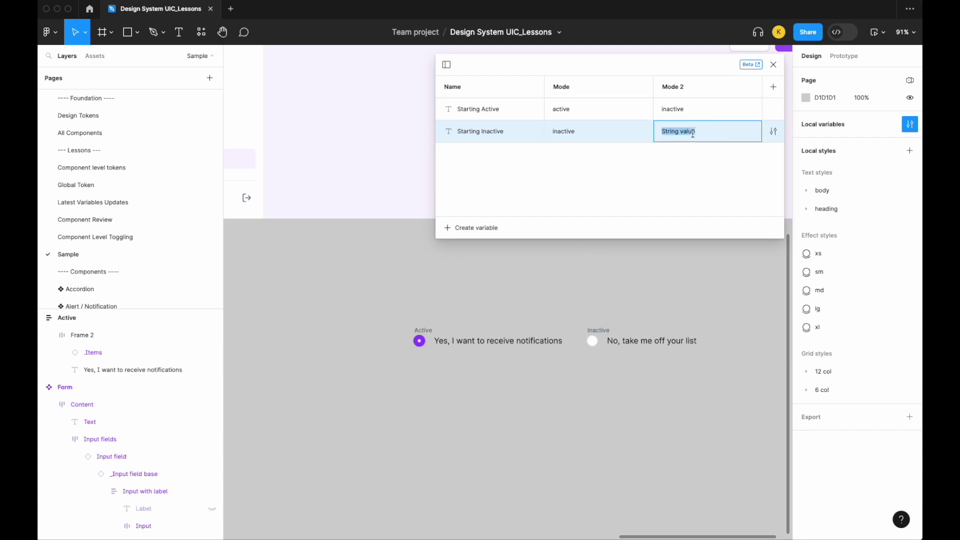
{"action": "type", "text": "active"}
{"action": "key", "text": "Return"}
Select the Inactive radio's .Items, bind its State to Starting Inactive, and close the Variables window.
{"action": "left_click", "coordinate": [596, 342]}
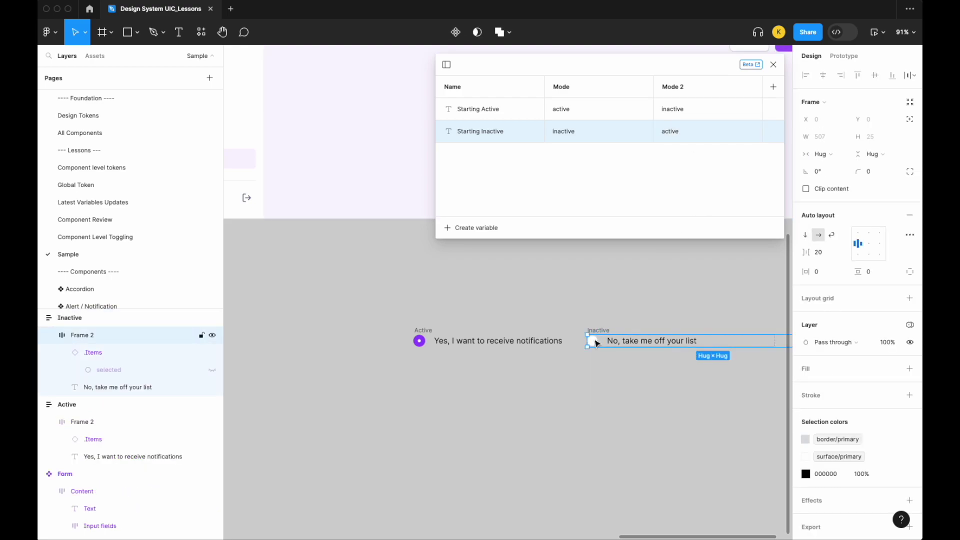
{"action": "left_click", "coordinate": [596, 343]}
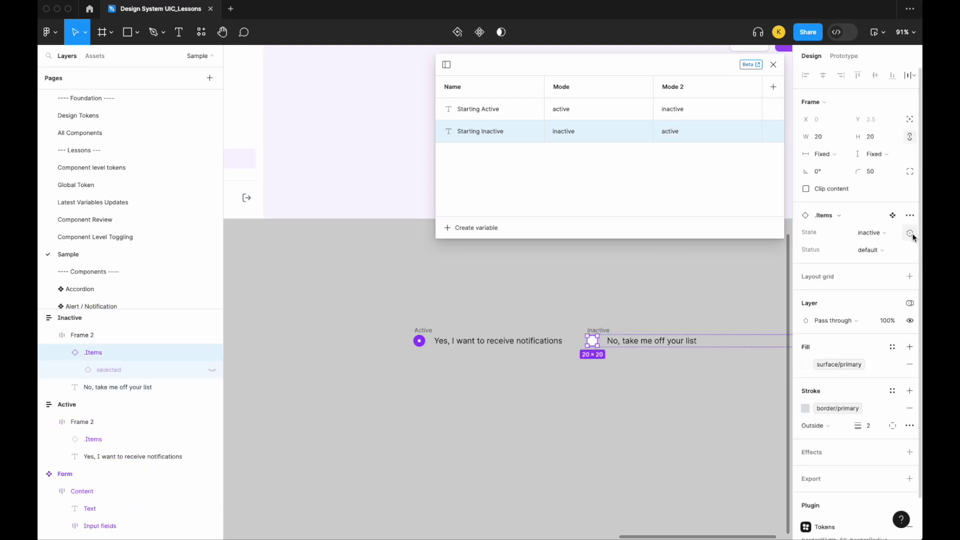
{"action": "left_click", "coordinate": [911, 233]}
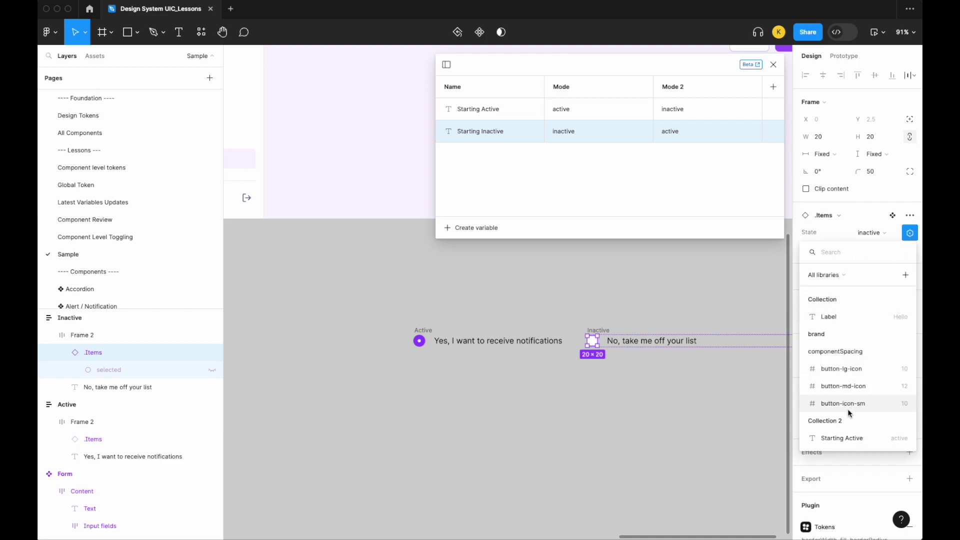
{"action": "left_click", "coordinate": [848, 436]}
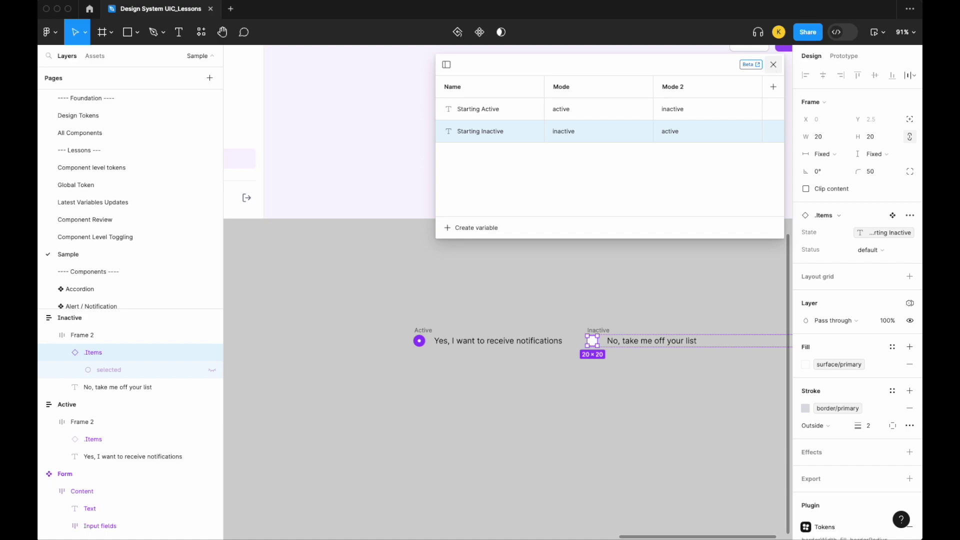
{"action": "left_click", "coordinate": [773, 66]}
{"action": "left_click", "coordinate": [652, 272]}
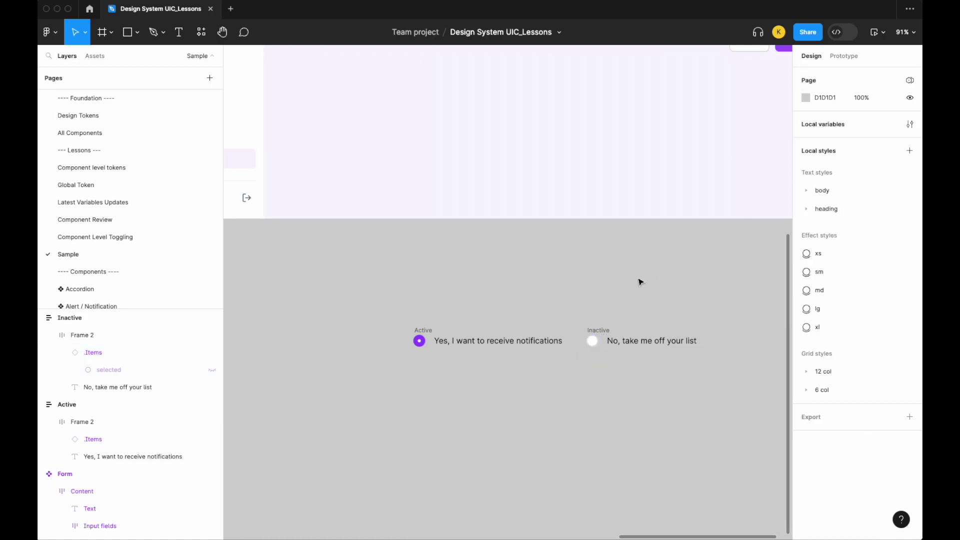
{"action": "scroll", "coordinate": [639, 278], "scroll_direction": "down", "scroll_amount": 5}
Zoom in on the Active and Inactive radio rows.
{"action": "scroll", "coordinate": [628, 313], "scroll_direction": "up", "scroll_amount": 3}
{"action": "scroll", "coordinate": [575, 365], "scroll_direction": "up", "scroll_amount": 1}
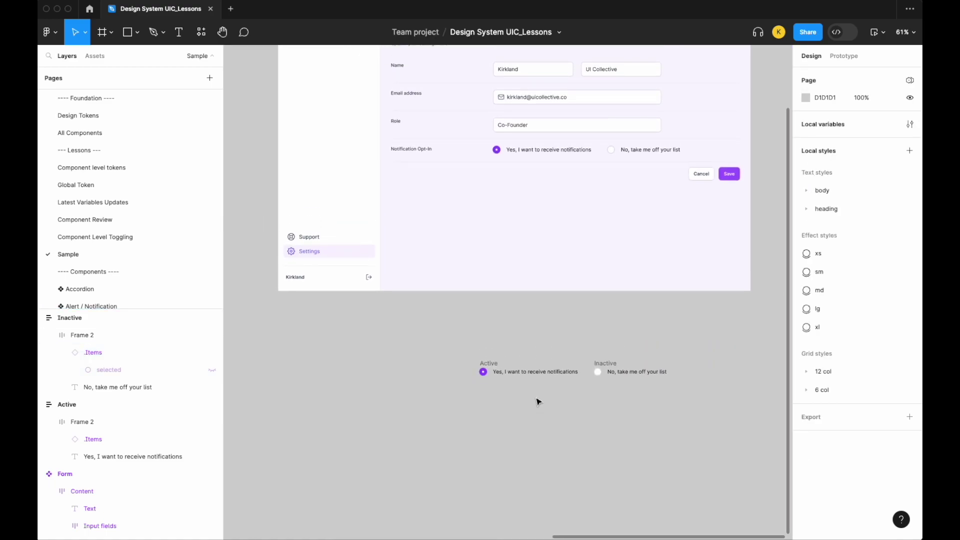
{"action": "scroll", "coordinate": [575, 358], "scroll_direction": "up", "scroll_amount": 2}
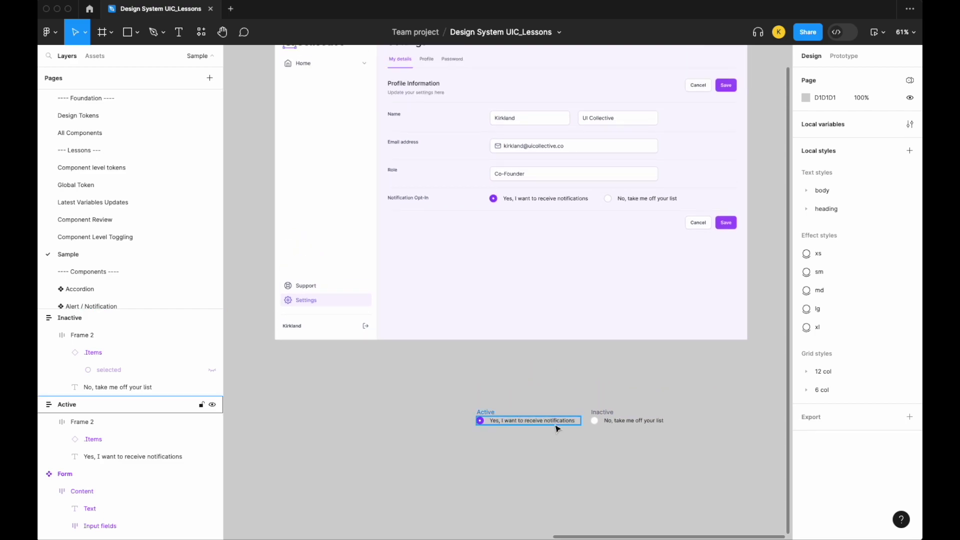
{"action": "scroll", "coordinate": [557, 428], "scroll_direction": "up", "scroll_amount": 2}
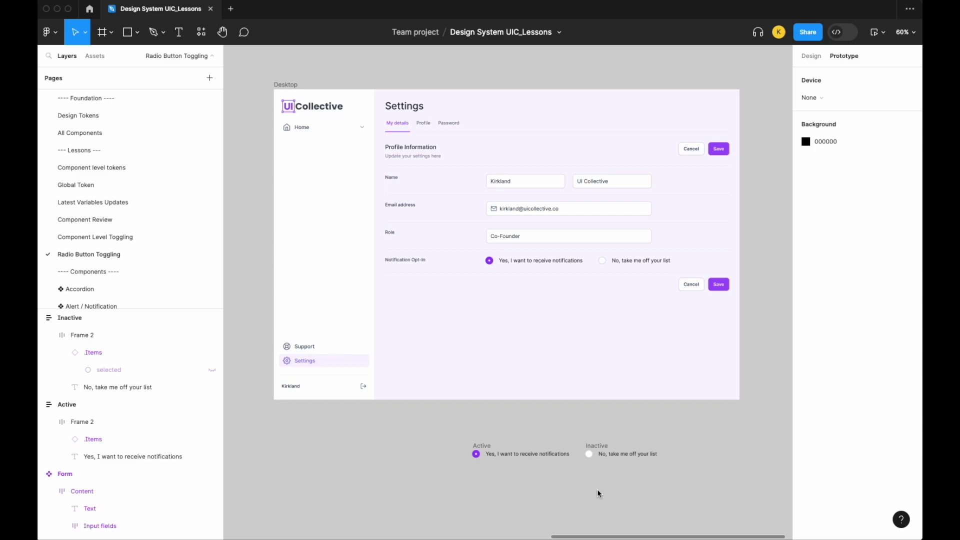
{"action": "scroll", "coordinate": [597, 489], "scroll_direction": "down", "scroll_amount": 2}
{"action": "scroll", "coordinate": [598, 420], "scroll_direction": "up", "scroll_amount": 5}
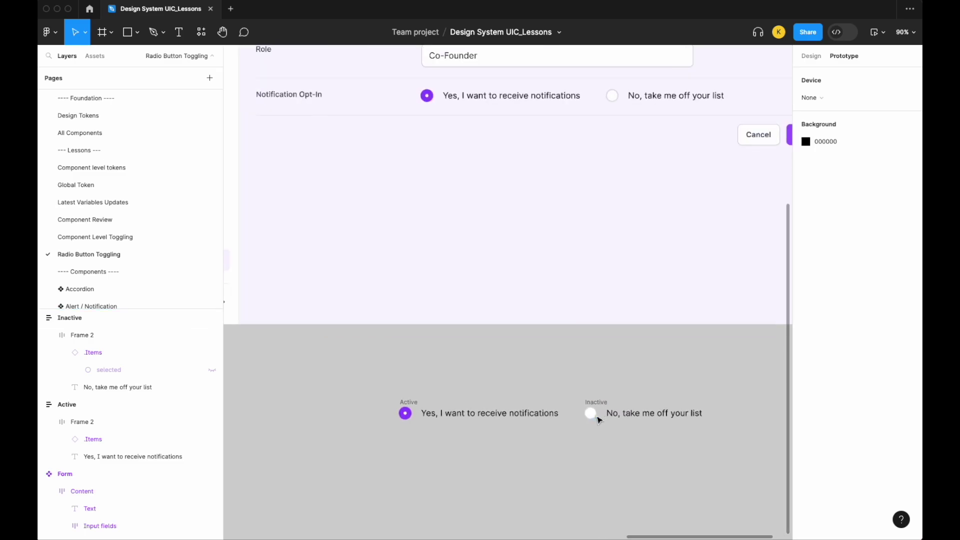
{"action": "scroll", "coordinate": [599, 420], "scroll_direction": "down", "scroll_amount": 2}
{"action": "scroll", "coordinate": [600, 345], "scroll_direction": "up", "scroll_amount": 5}
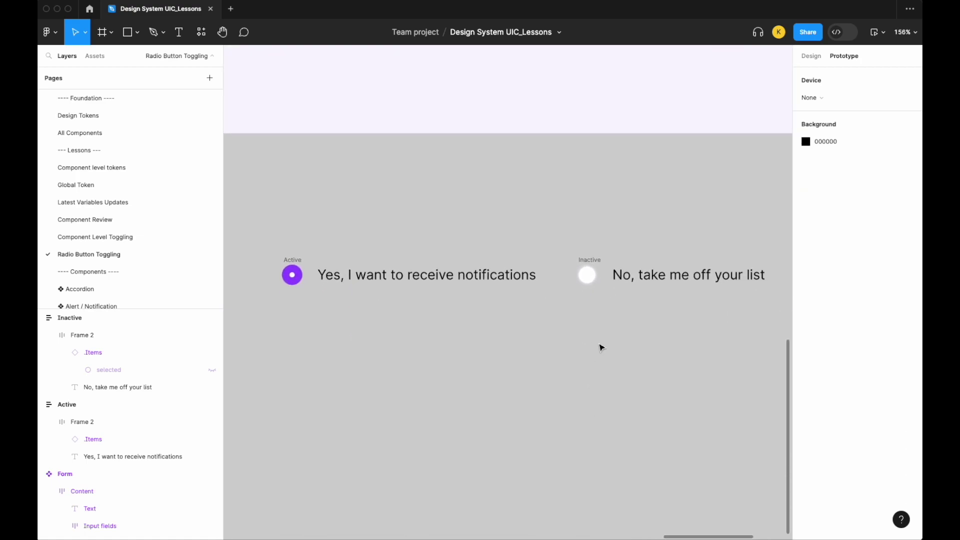
{"action": "scroll", "coordinate": [592, 262], "scroll_direction": "down", "scroll_amount": 7}
Select both radio rows, clear the selection, then select the Inactive radio's Frame 2.
{"action": "left_click", "coordinate": [592, 260]}
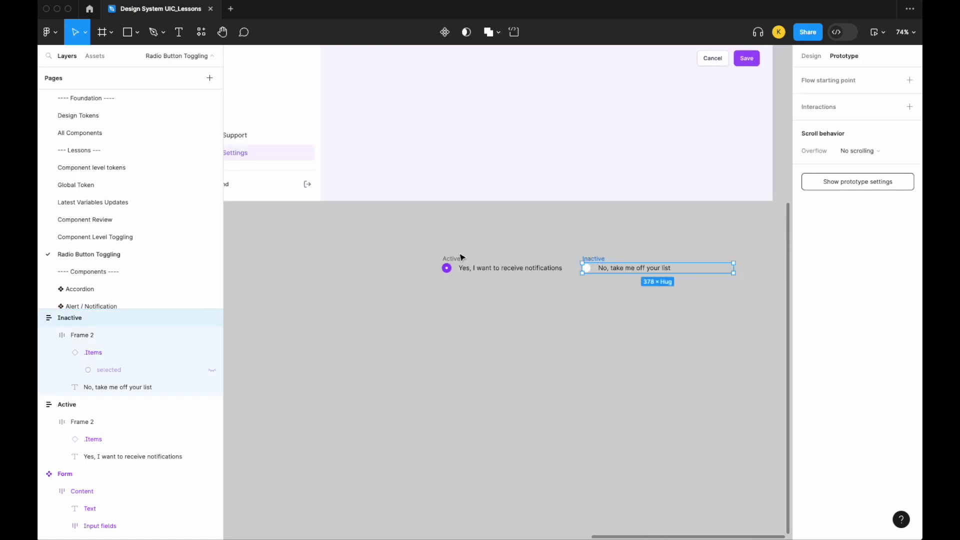
{"action": "left_click", "coordinate": [462, 259], "text": "shift"}
{"action": "scroll", "coordinate": [460, 398], "scroll_direction": "up", "scroll_amount": 3}
{"action": "scroll", "coordinate": [460, 403], "scroll_direction": "down", "scroll_amount": 2}
{"action": "left_click", "coordinate": [557, 392]}
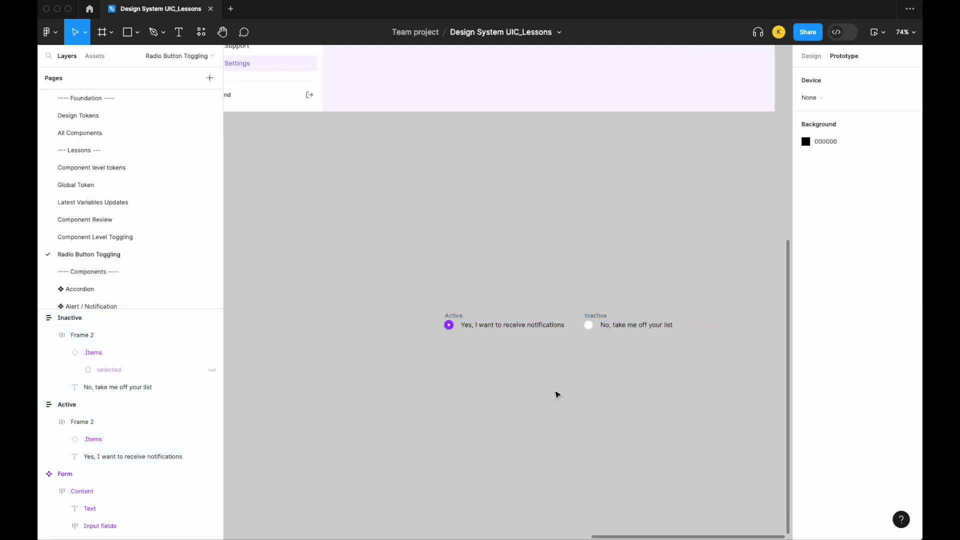
{"action": "scroll", "coordinate": [558, 395], "scroll_direction": "up", "scroll_amount": 3}
{"action": "scroll", "coordinate": [560, 385], "scroll_direction": "down", "scroll_amount": 2}
{"action": "scroll", "coordinate": [568, 368], "scroll_direction": "up", "scroll_amount": 2}
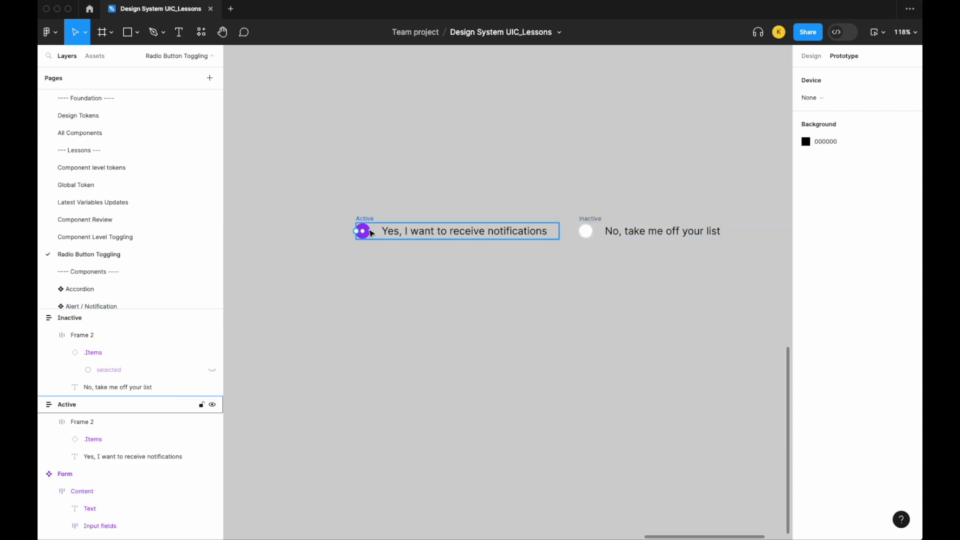
{"action": "left_click", "coordinate": [580, 232]}
Add a Set variable click interaction on the Inactive radio circle targeting Starting Active.
{"action": "left_click", "coordinate": [580, 231]}
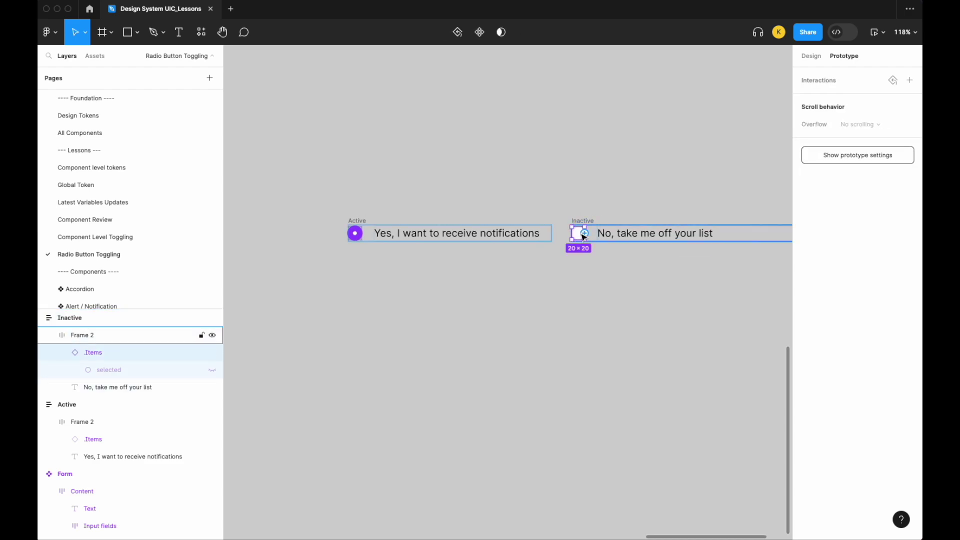
{"action": "left_click", "coordinate": [910, 80]}
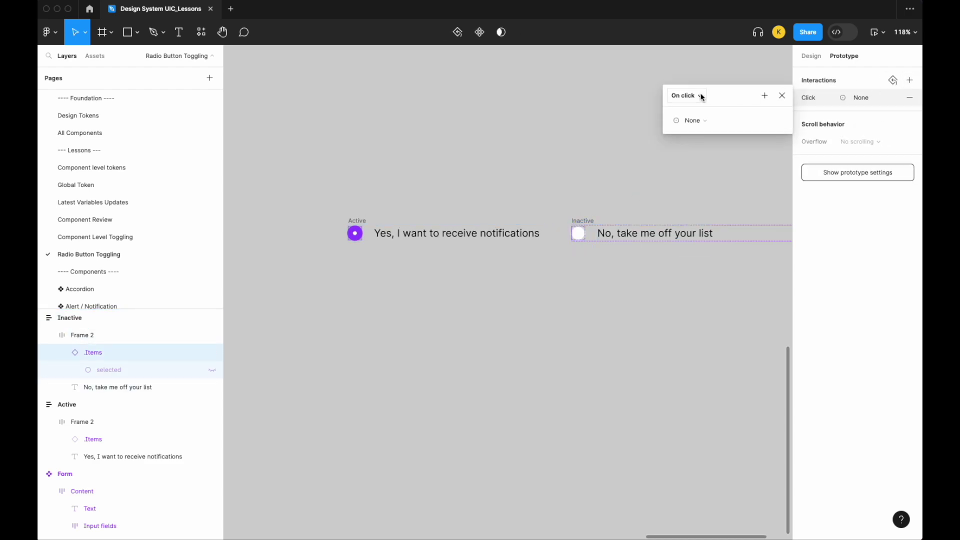
{"action": "left_click", "coordinate": [698, 121]}
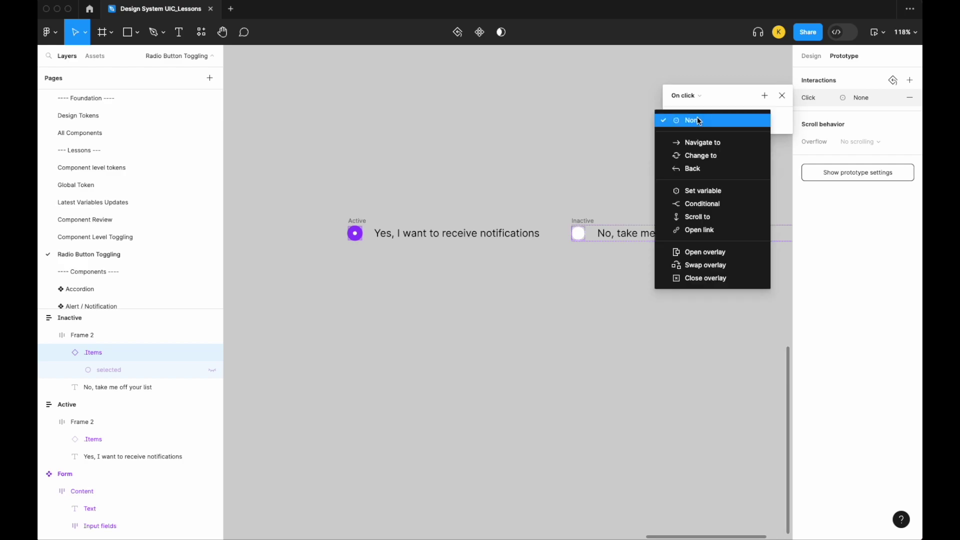
{"action": "left_click", "coordinate": [701, 189]}
{"action": "scroll", "coordinate": [723, 266], "scroll_direction": "down", "scroll_amount": 10}
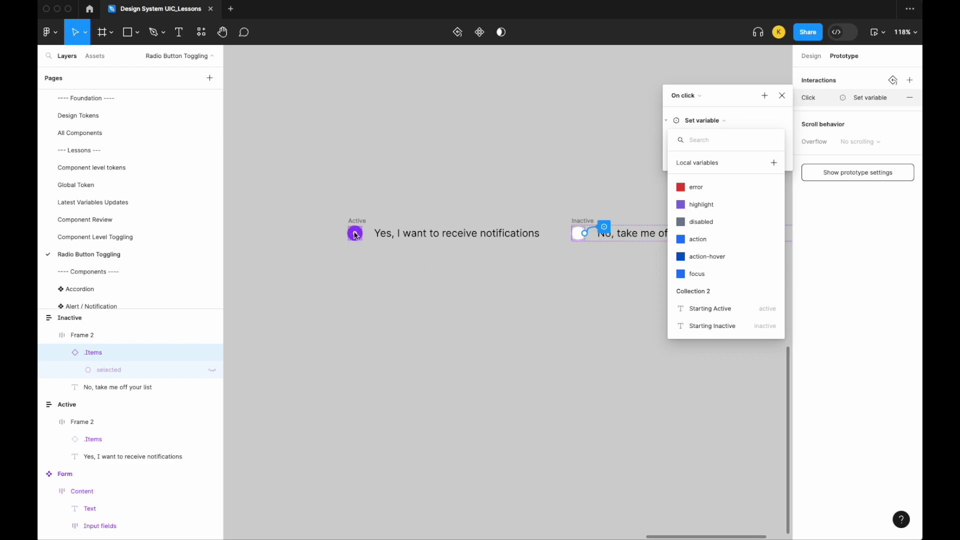
{"action": "left_click", "coordinate": [707, 307]}
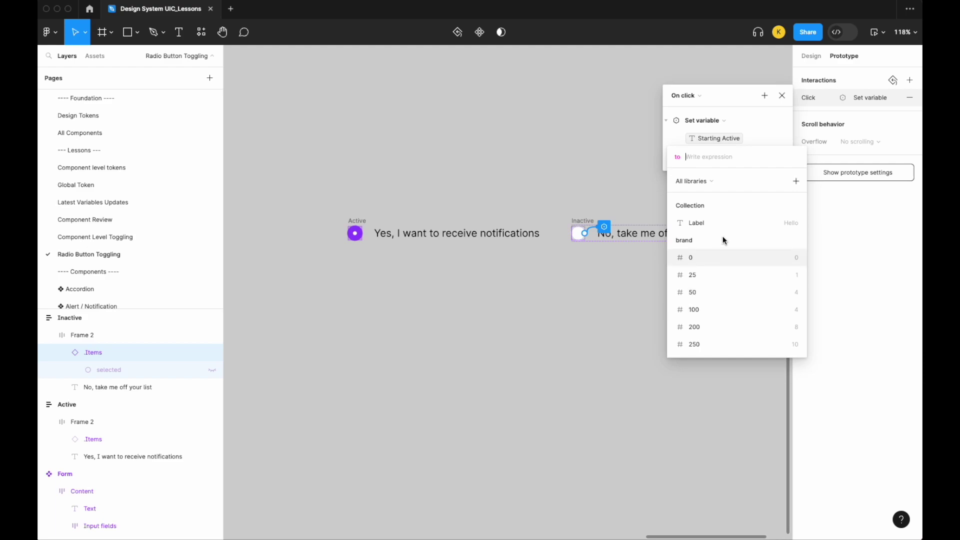
Set the value to the string "inactive" and close the interaction editor.
{"action": "type", "text": "inactive"}
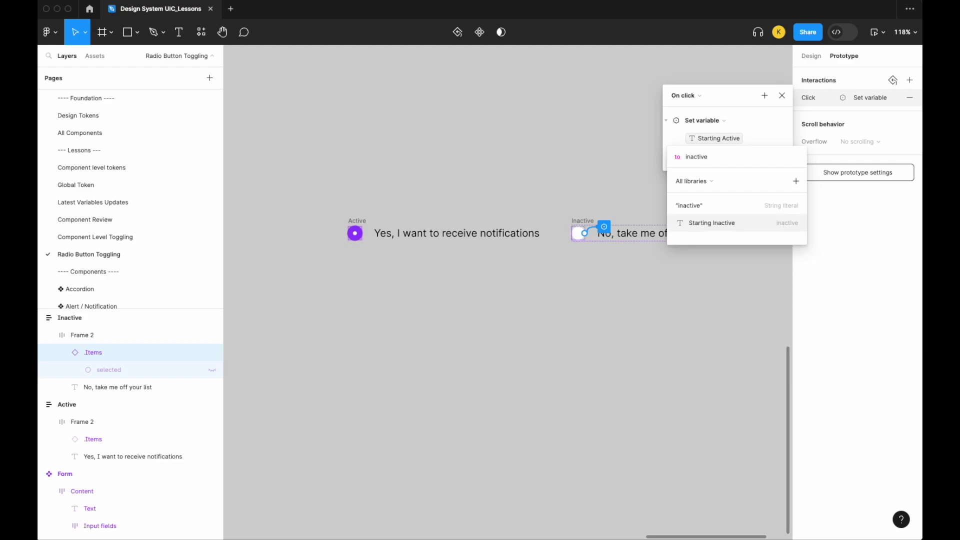
{"action": "key", "text": "Return"}
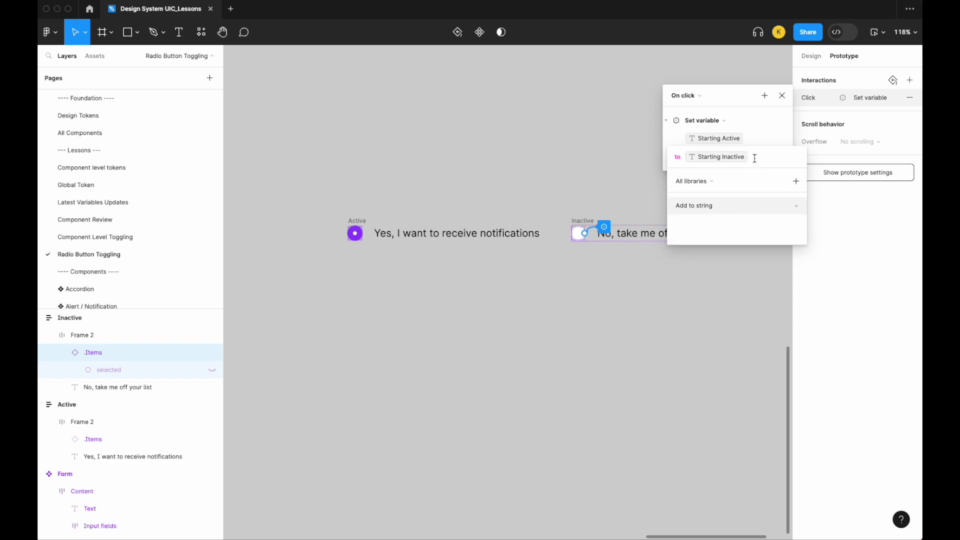
{"action": "key", "text": "BackSpace"}
{"action": "type", "text": "\"inactive\""}
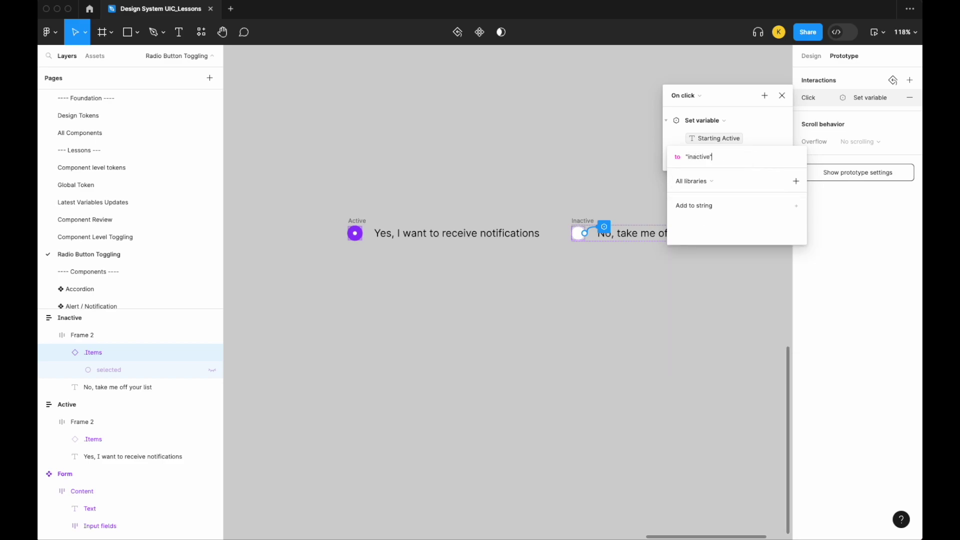
{"action": "key", "text": "Return"}
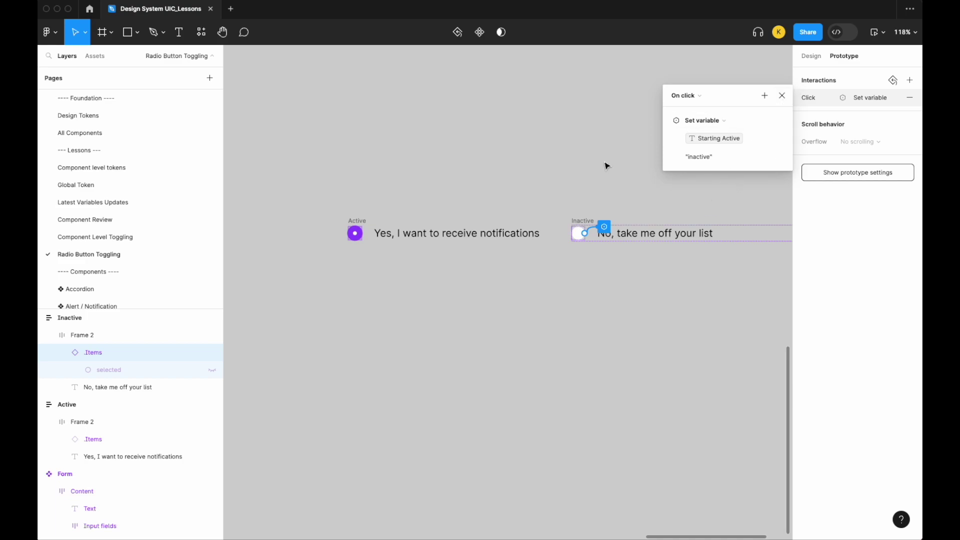
{"action": "left_click", "coordinate": [782, 95]}
{"action": "left_click", "coordinate": [739, 134]}
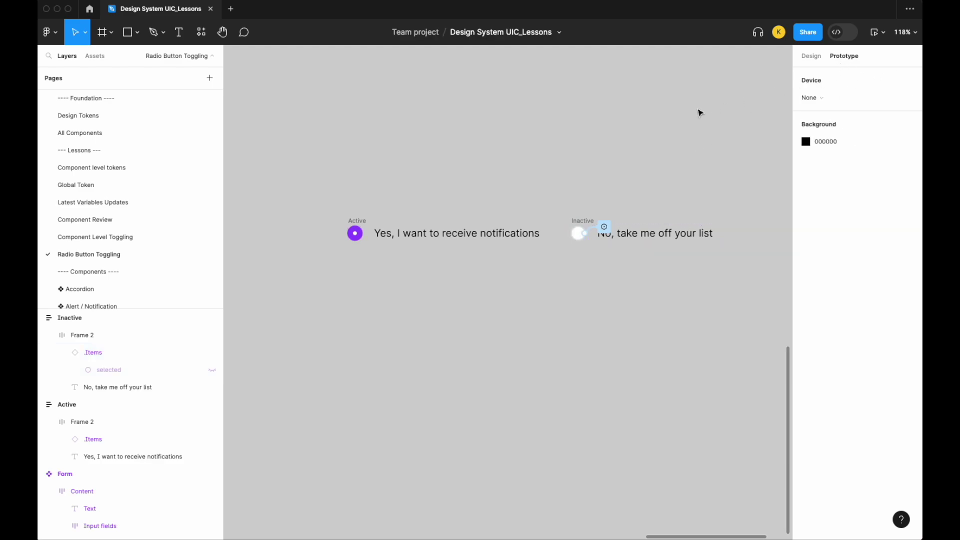
{"action": "left_click", "coordinate": [810, 56]}
{"action": "left_click", "coordinate": [909, 125]}
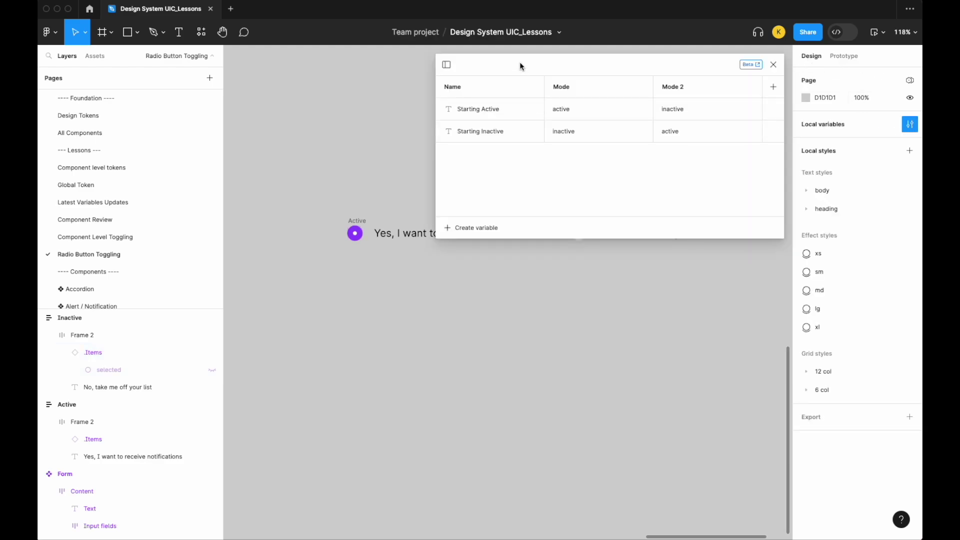
{"action": "left_click_drag", "start_coordinate": [519, 64], "coordinate": [450, 302]}
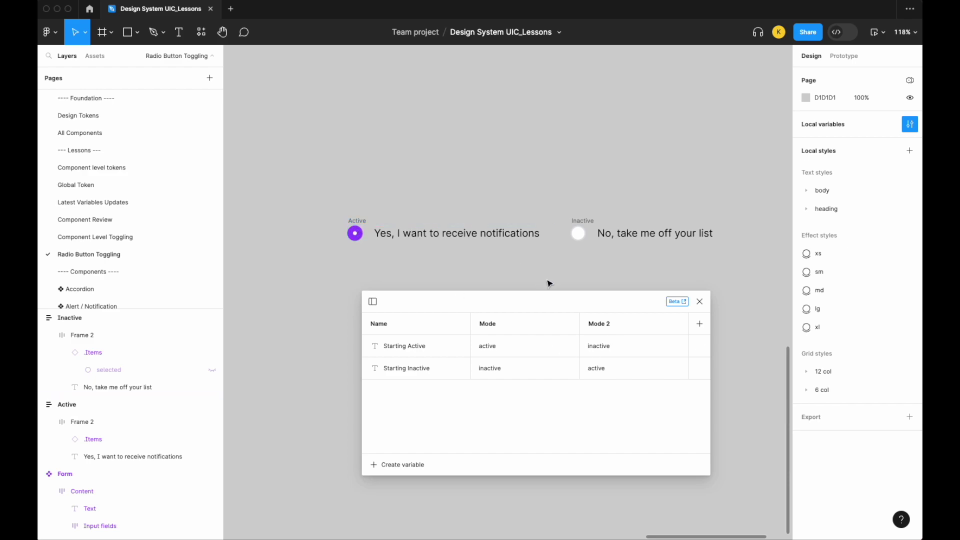
{"action": "left_click", "coordinate": [699, 301]}
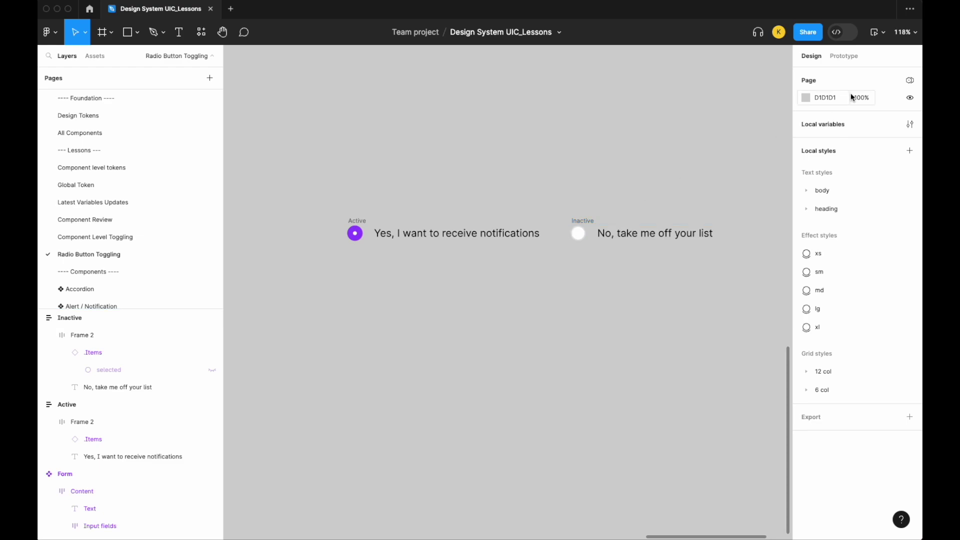
{"action": "left_click", "coordinate": [844, 56]}
Open the Inactive radio's click interaction and remove the extra empty Set variable actions.
{"action": "left_click", "coordinate": [606, 229]}
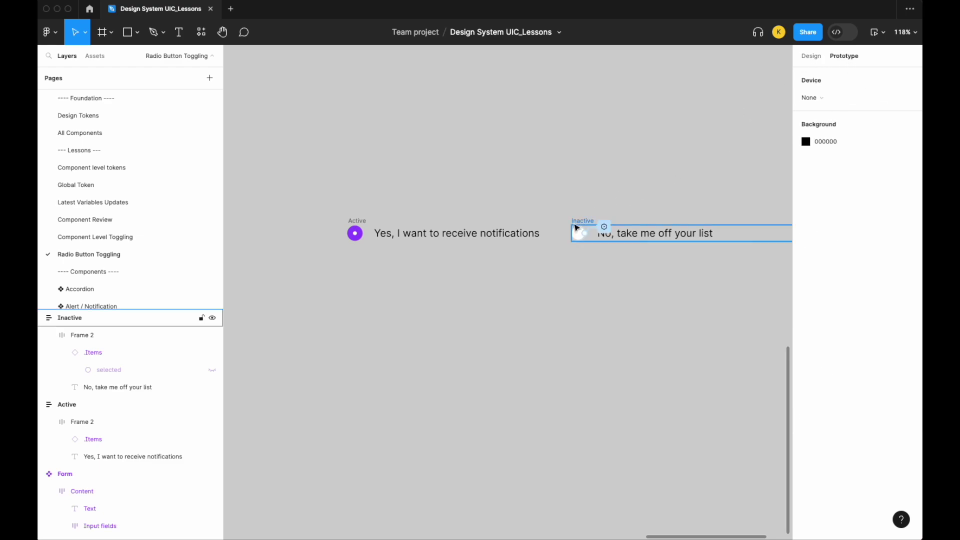
{"action": "left_click", "coordinate": [608, 228]}
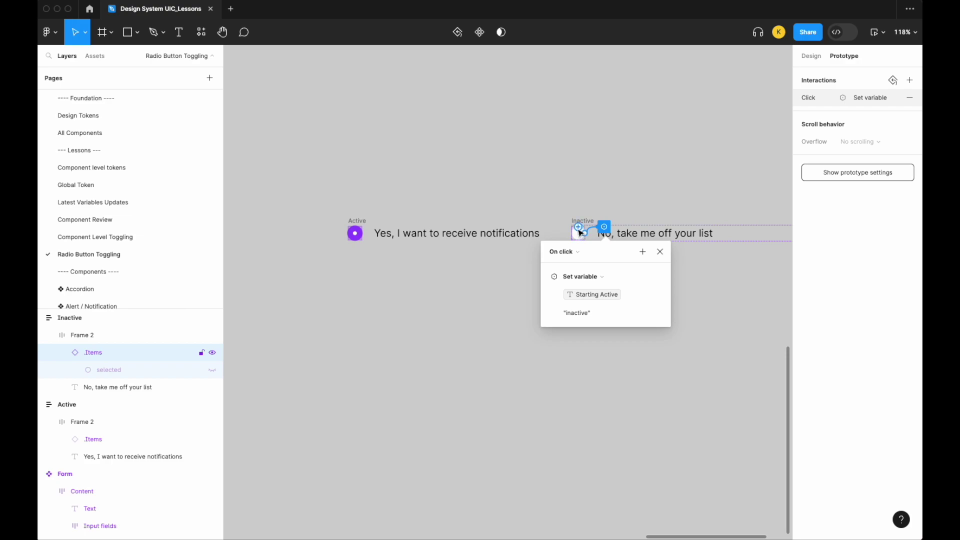
{"action": "left_click", "coordinate": [643, 252]}
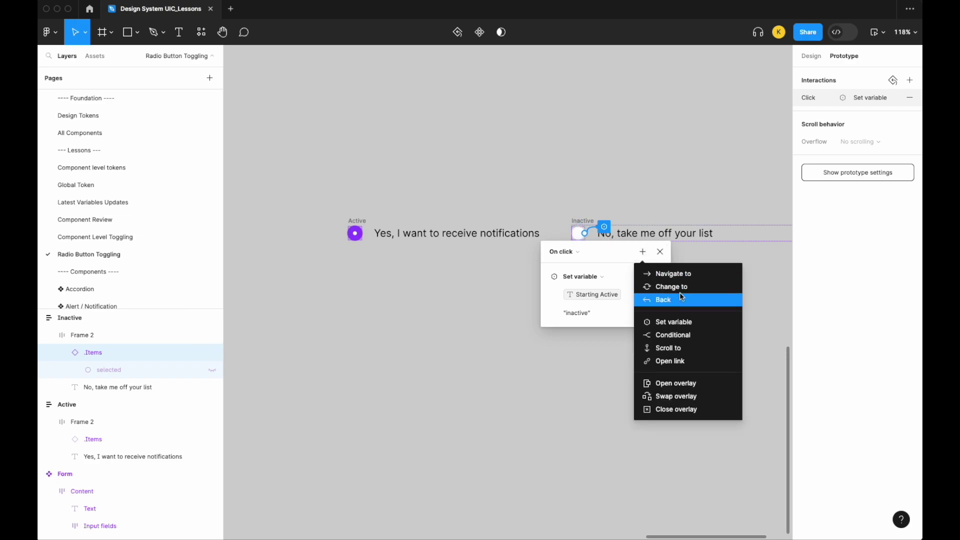
{"action": "left_click", "coordinate": [679, 322]}
{"action": "key", "text": "Escape"}
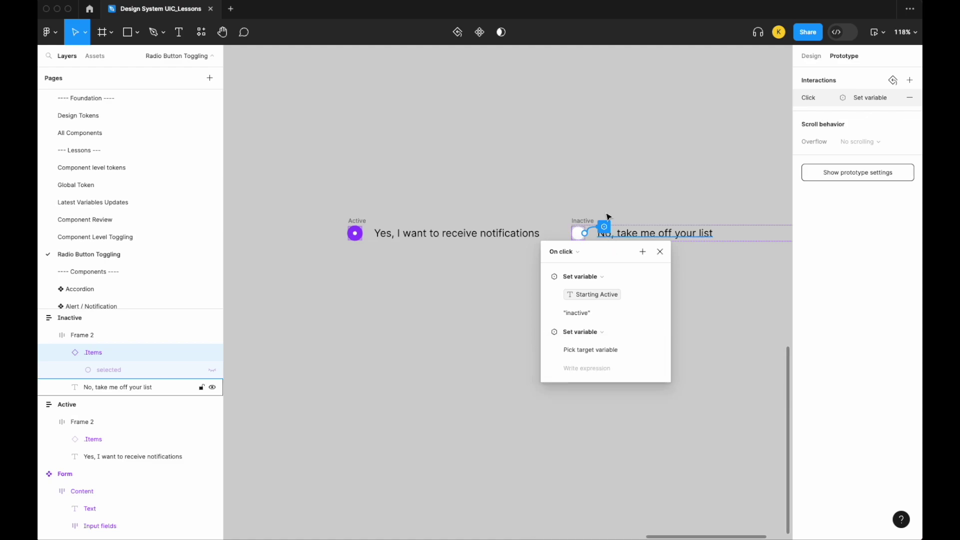
{"action": "left_click_drag", "start_coordinate": [608, 253], "coordinate": [479, 94]}
{"action": "left_click", "coordinate": [513, 92]}
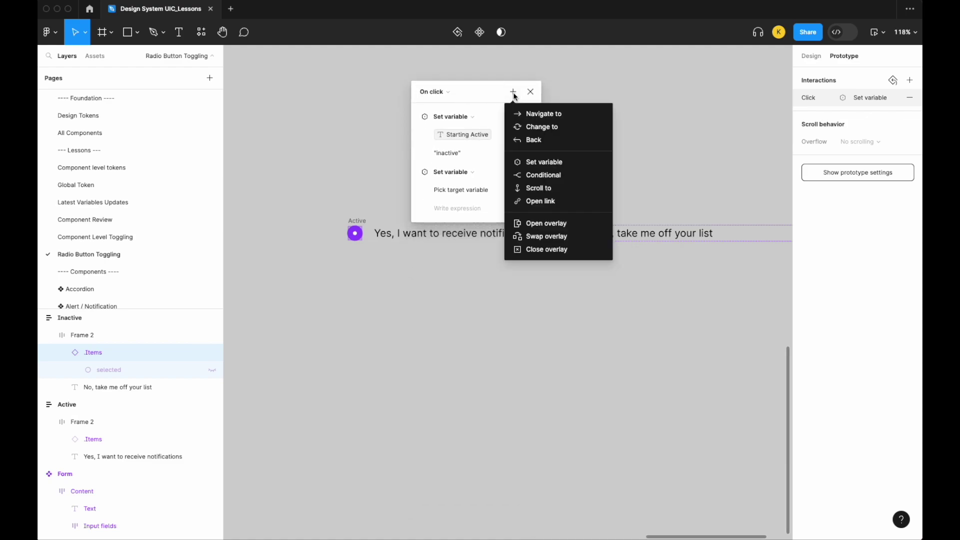
{"action": "left_click", "coordinate": [535, 162]}
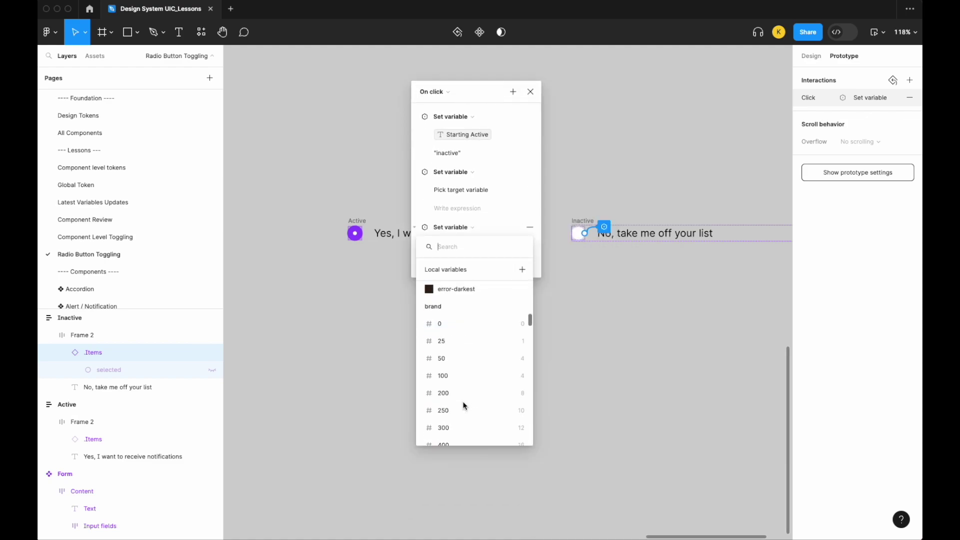
{"action": "key", "text": "Escape"}
{"action": "left_click", "coordinate": [530, 227]}
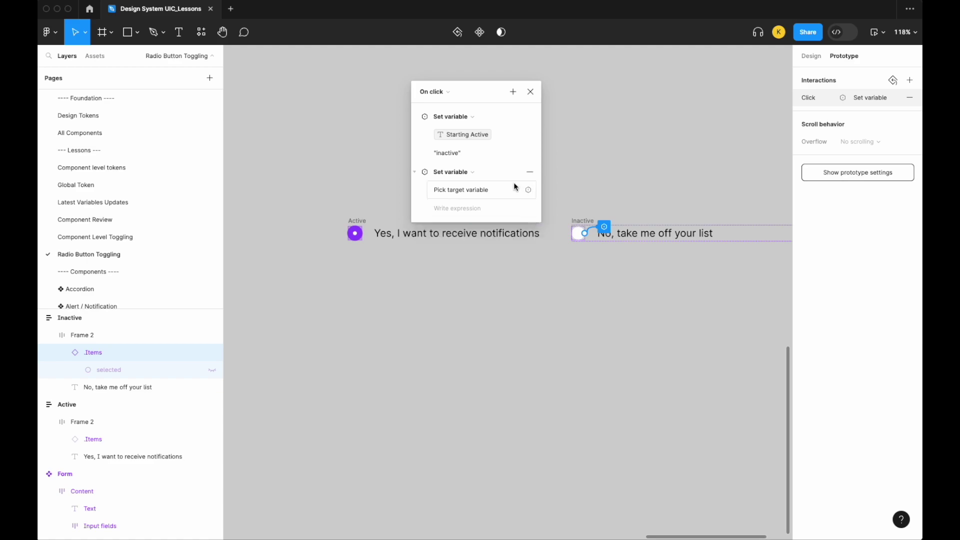
{"action": "left_click", "coordinate": [530, 171]}
Add a Set variable action setting Starting Inactive to "active" and close the popup.
{"action": "left_click", "coordinate": [513, 92]}
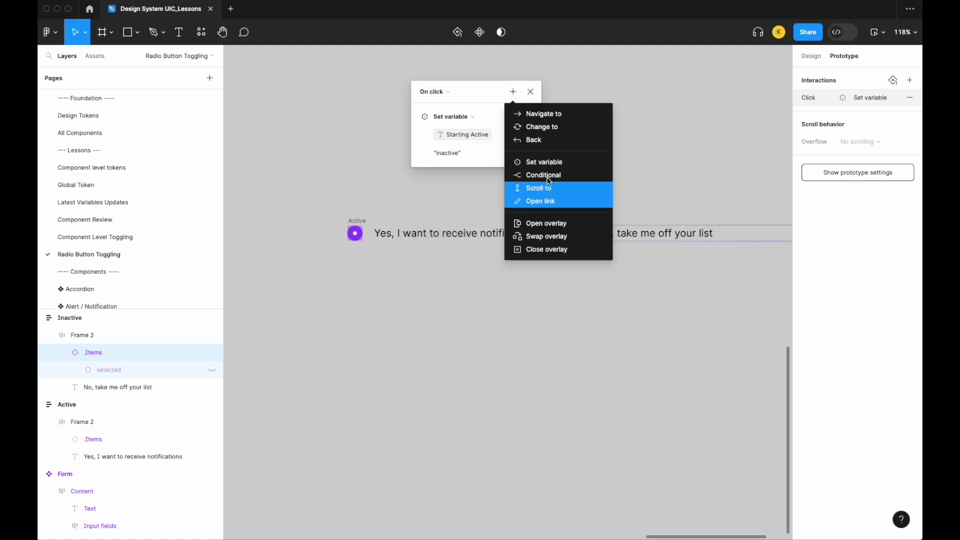
{"action": "left_click", "coordinate": [547, 160]}
{"action": "scroll", "coordinate": [465, 360], "scroll_direction": "down", "scroll_amount": 10}
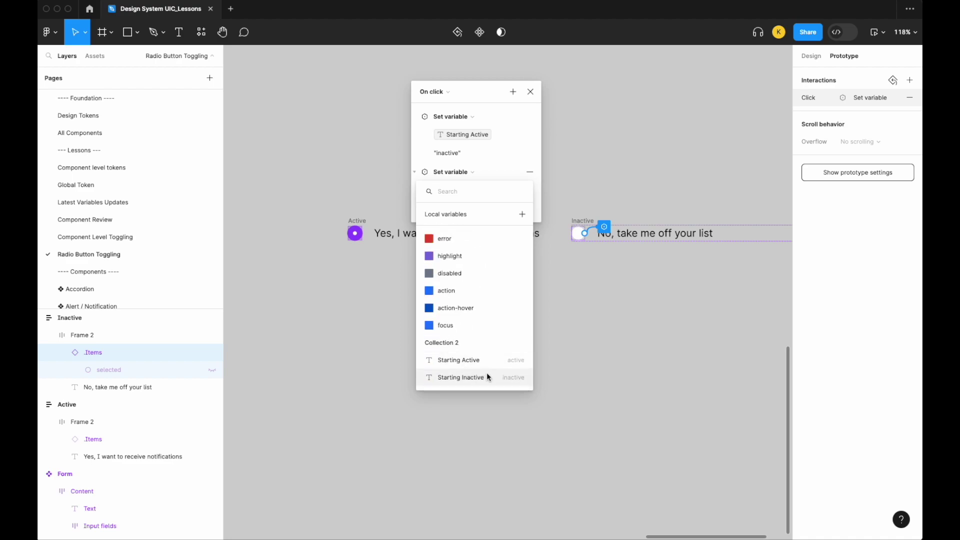
{"action": "left_click", "coordinate": [512, 377]}
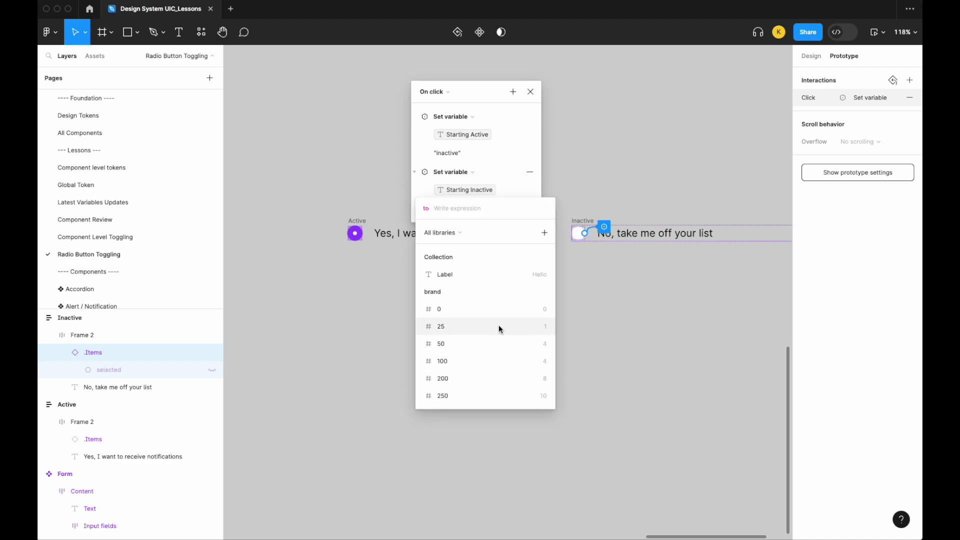
{"action": "type", "text": "\"active"}
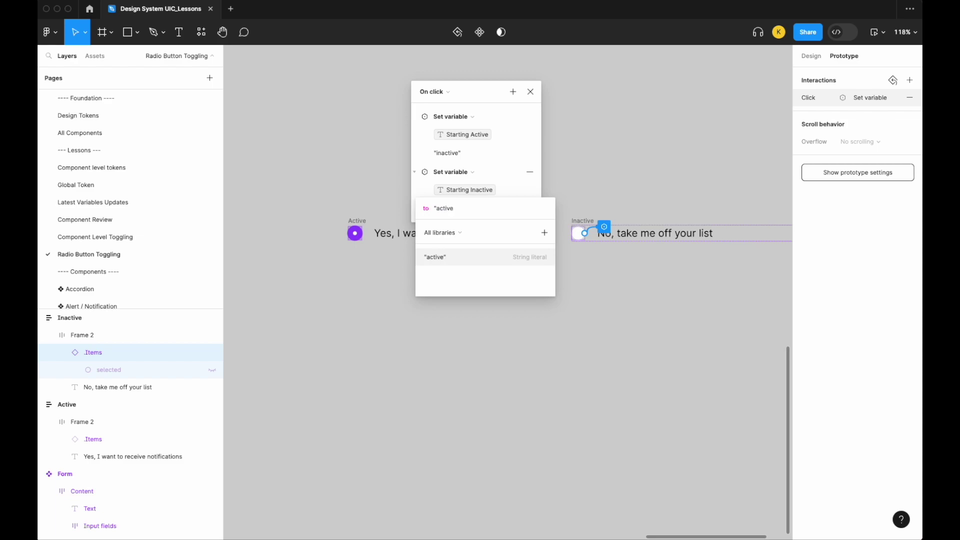
{"action": "type", "text": "\""}
{"action": "key", "text": "Return"}
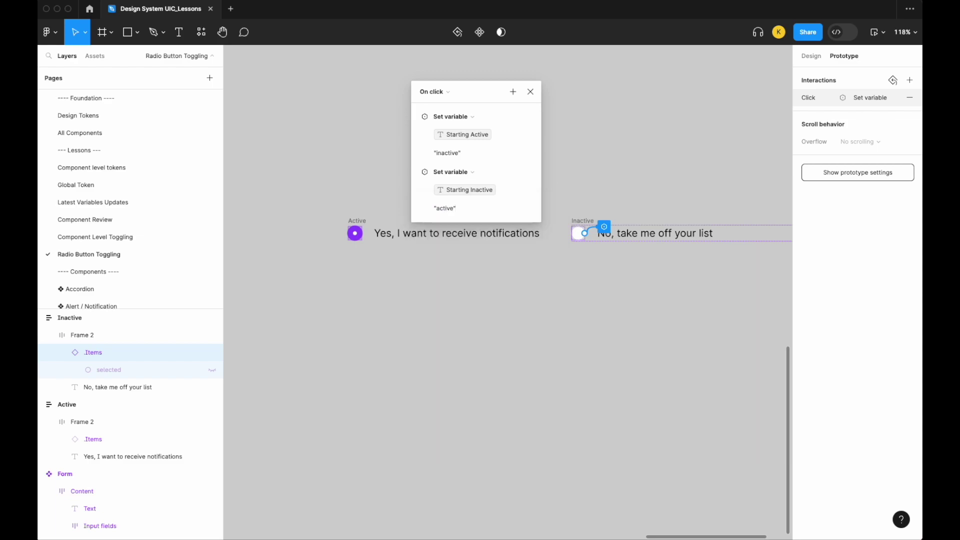
{"action": "left_click", "coordinate": [531, 92]}
{"action": "left_click", "coordinate": [498, 122]}
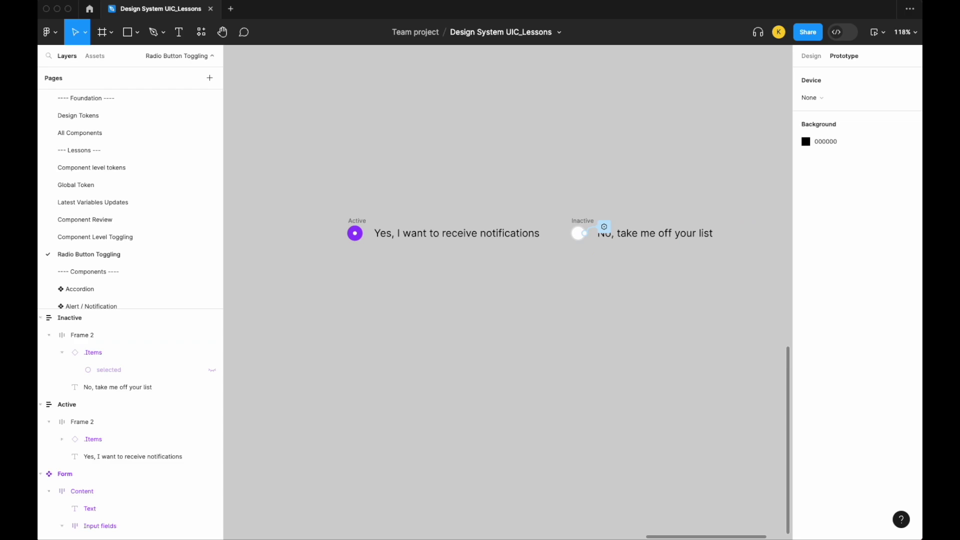
Draw Frame 3 around both radio rows and widen it to fit them.
{"action": "key", "text": "f"}
{"action": "mouse_move", "coordinate": [290, 180]}
{"action": "left_mouse_down"}
{"action": "mouse_move", "coordinate": [784, 270]}
{"action": "mouse_move", "coordinate": [778, 296]}
{"action": "left_mouse_up"}
{"action": "left_click", "coordinate": [580, 231]}
{"action": "left_click", "coordinate": [620, 262]}
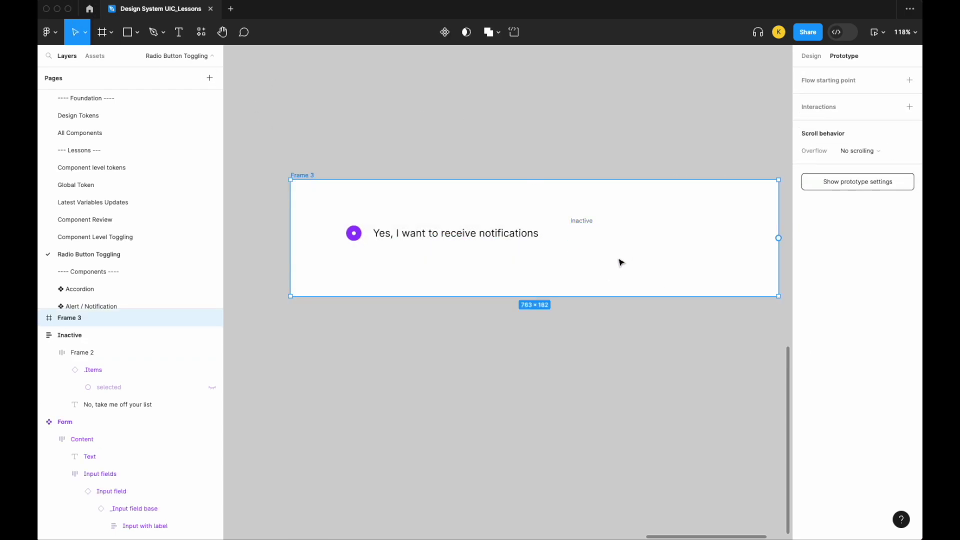
{"action": "scroll", "coordinate": [620, 261], "scroll_direction": "down", "scroll_amount": 4}
{"action": "left_click_drag", "start_coordinate": [699, 263], "coordinate": [762, 263]}
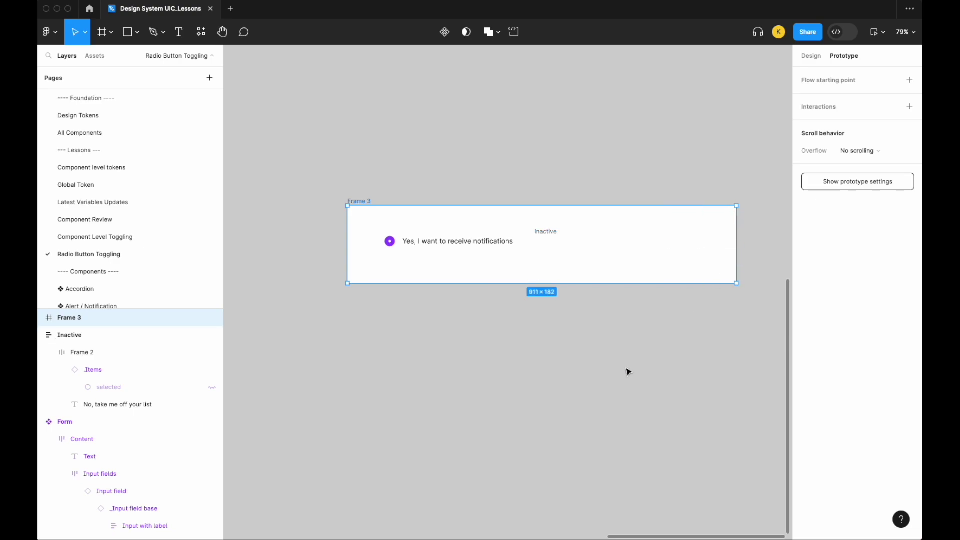
{"action": "left_click", "coordinate": [627, 371]}
Review the Inactive radio's interaction, then select both the Active and Inactive rows.
{"action": "left_click", "coordinate": [563, 234]}
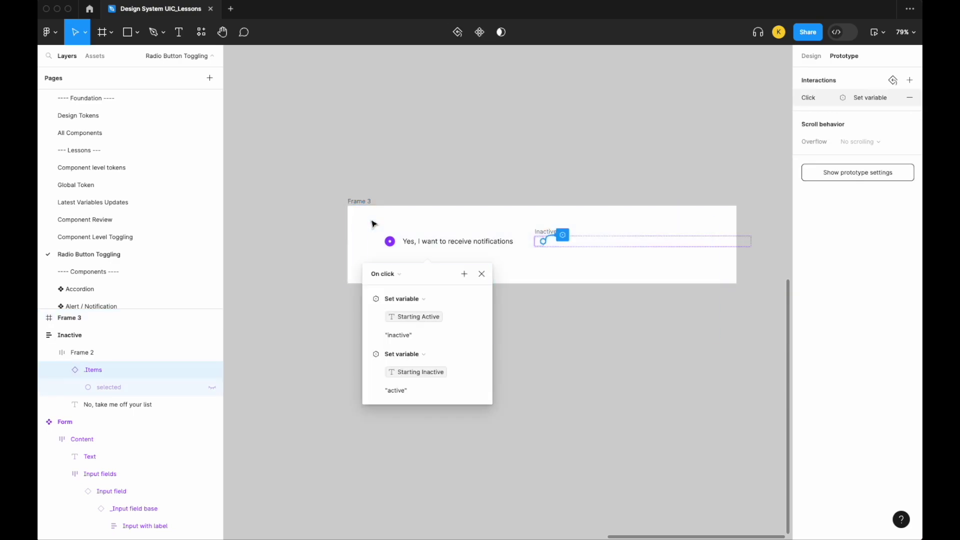
{"action": "left_click", "coordinate": [482, 273]}
{"action": "left_click", "coordinate": [407, 240]}
{"action": "left_click", "coordinate": [597, 245], "text": "shift"}
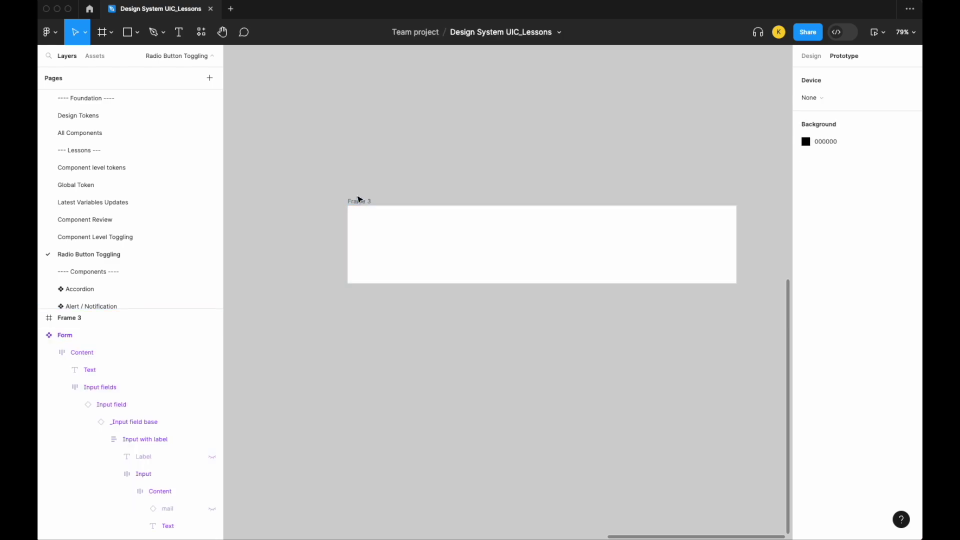
{"action": "left_click", "coordinate": [358, 200]}
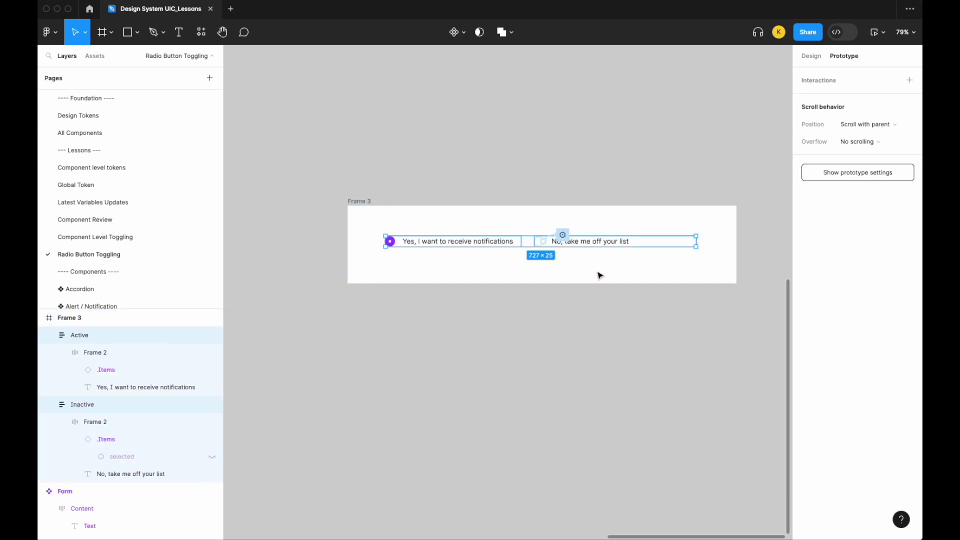
{"action": "left_click", "coordinate": [450, 199]}
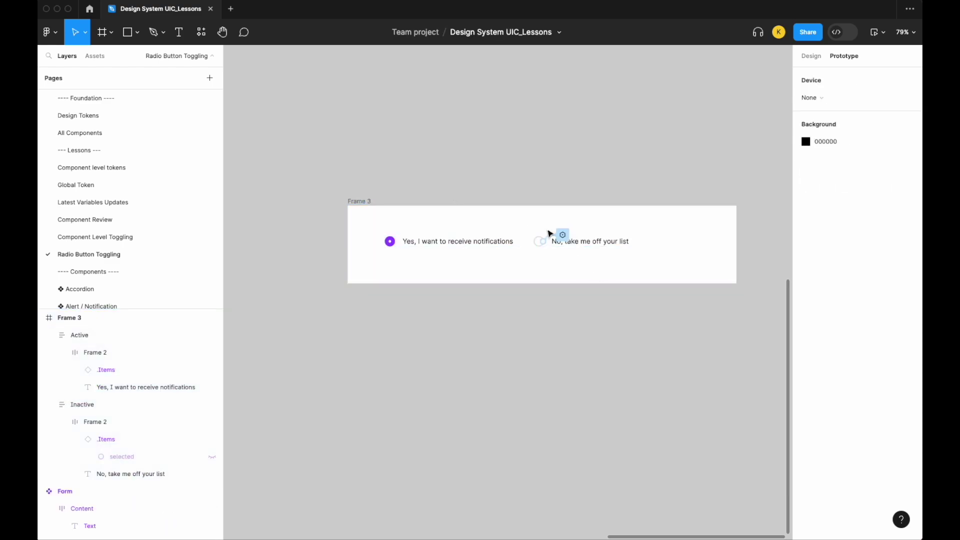
{"action": "left_click", "coordinate": [370, 202]}
{"action": "left_click", "coordinate": [894, 33]}
{"action": "left_click", "coordinate": [883, 34]}
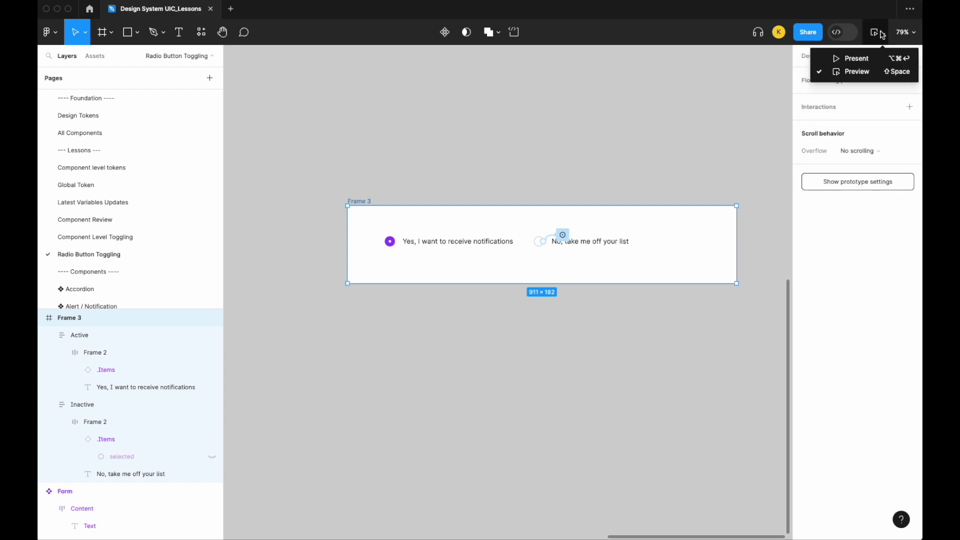
{"action": "left_click", "coordinate": [871, 74]}
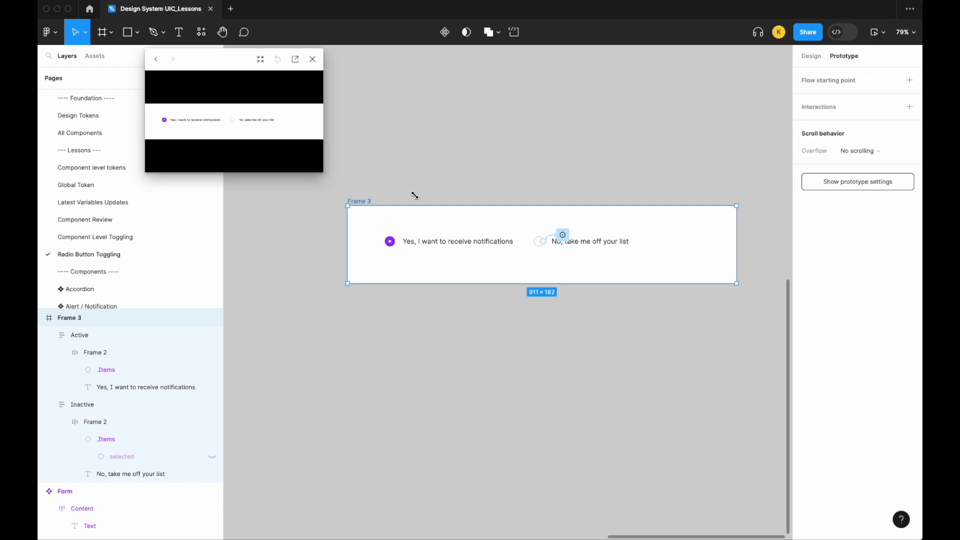
{"action": "left_click_drag", "start_coordinate": [368, 178], "coordinate": [561, 294]}
{"action": "left_click", "coordinate": [353, 183]}
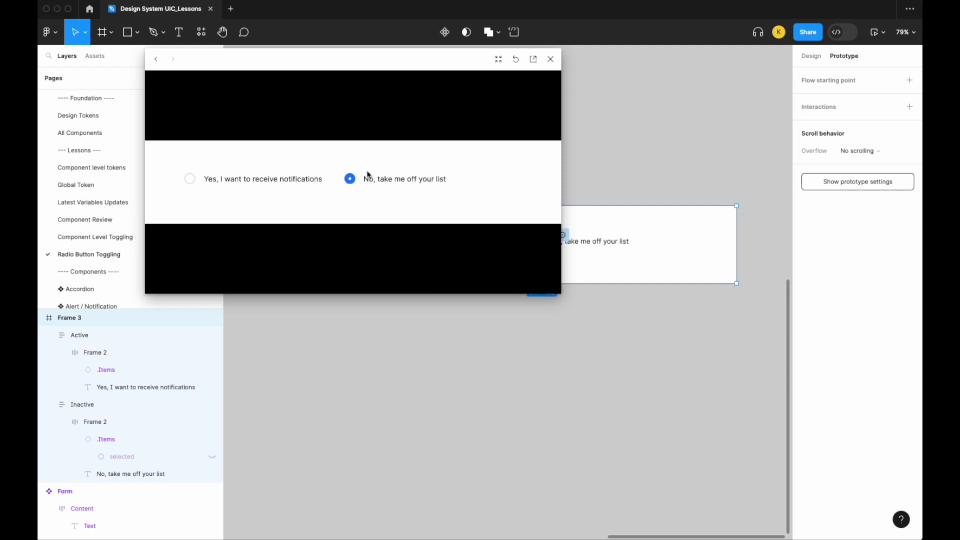
{"action": "left_click", "coordinate": [550, 59]}
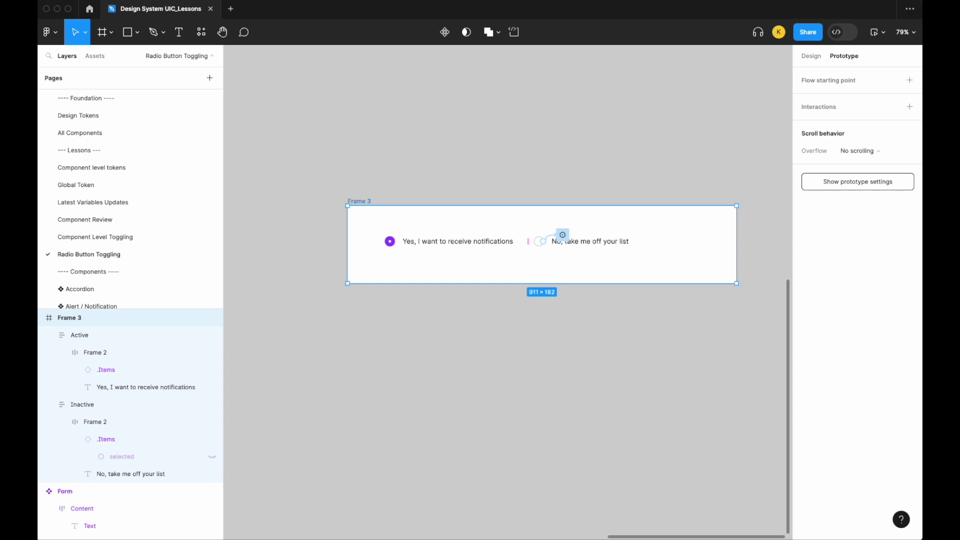
{"action": "left_click", "coordinate": [455, 329]}
{"action": "scroll", "coordinate": [395, 264], "scroll_direction": "up", "scroll_amount": 3}
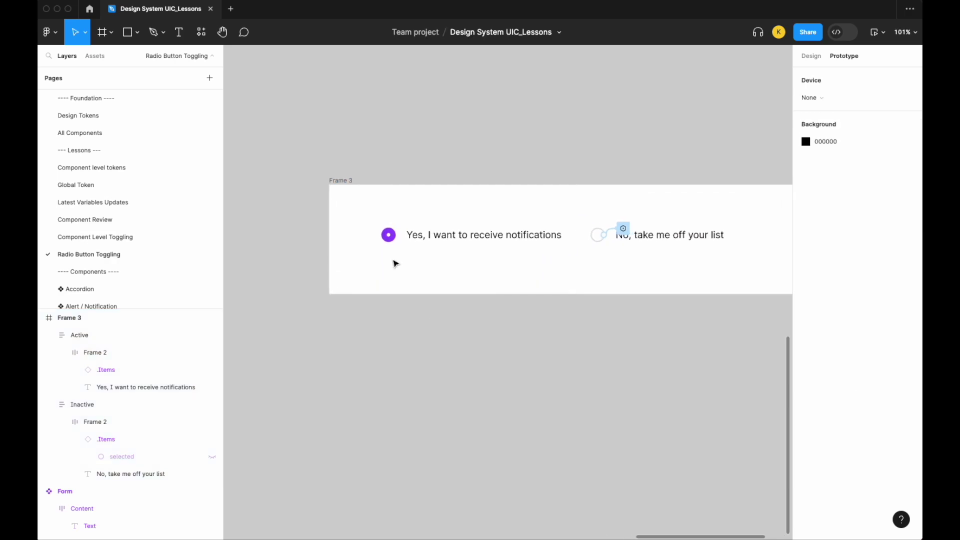
Give the Yes radio an On click action that sets Starting Active to "active".
{"action": "left_click", "coordinate": [389, 235]}
{"action": "double_click", "coordinate": [389, 235]}
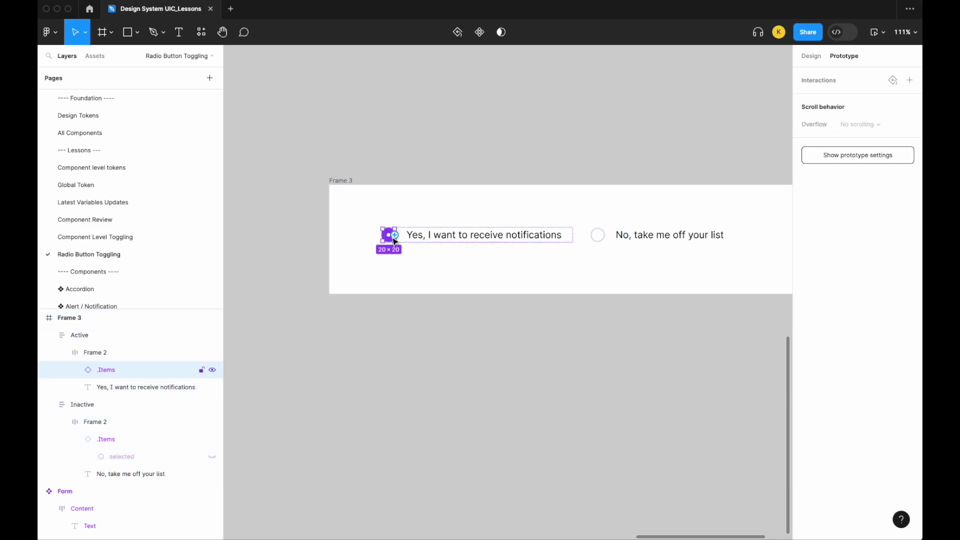
{"action": "left_click", "coordinate": [907, 81]}
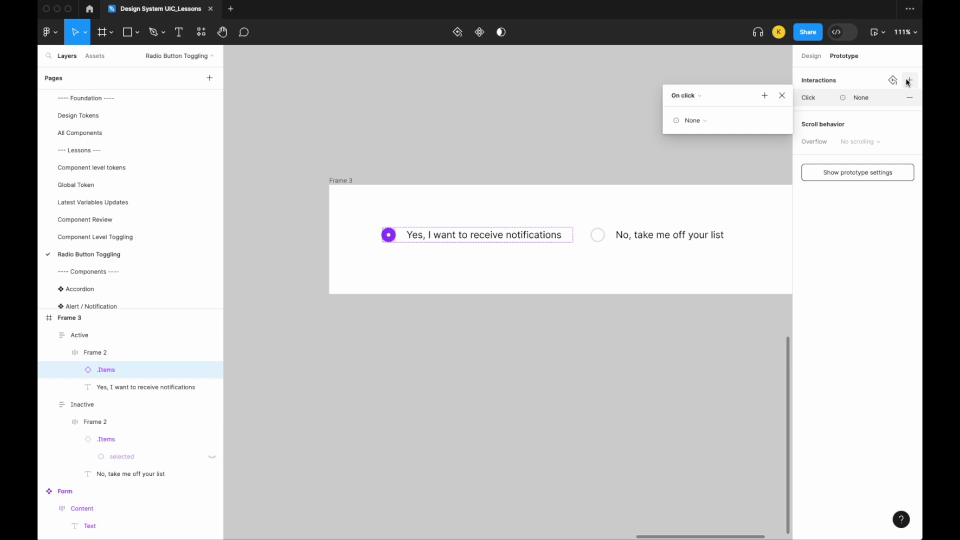
{"action": "left_click", "coordinate": [699, 121]}
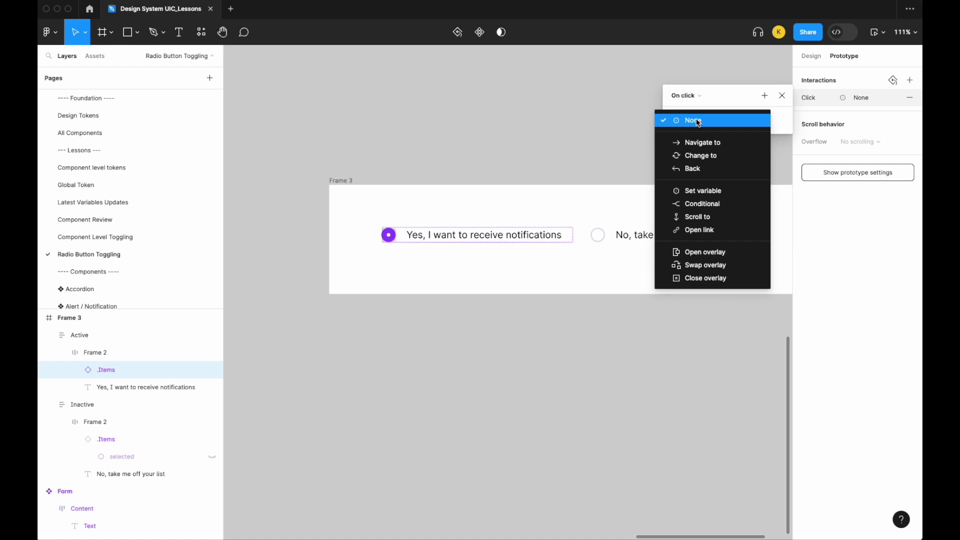
{"action": "left_click", "coordinate": [700, 199]}
{"action": "scroll", "coordinate": [718, 310], "scroll_direction": "up", "scroll_amount": 10}
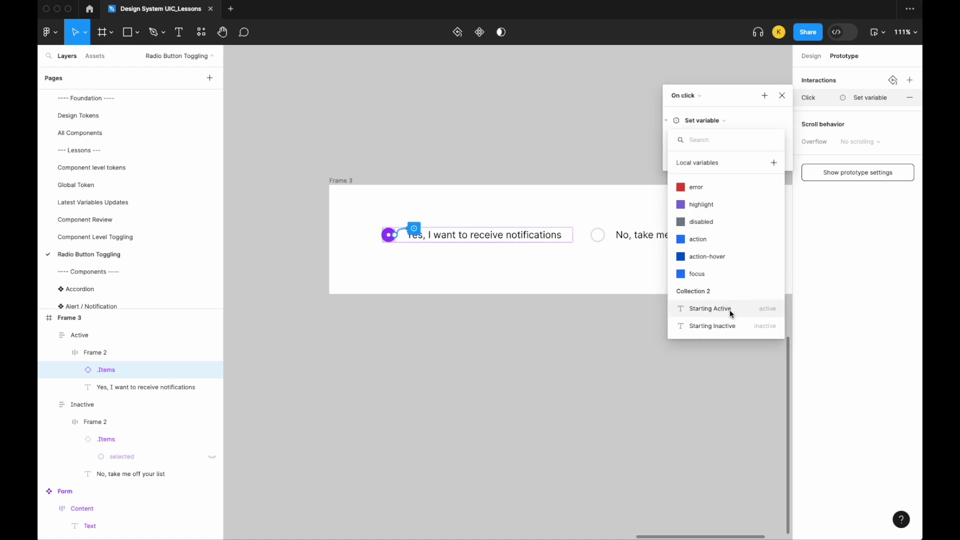
{"action": "left_click", "coordinate": [730, 309]}
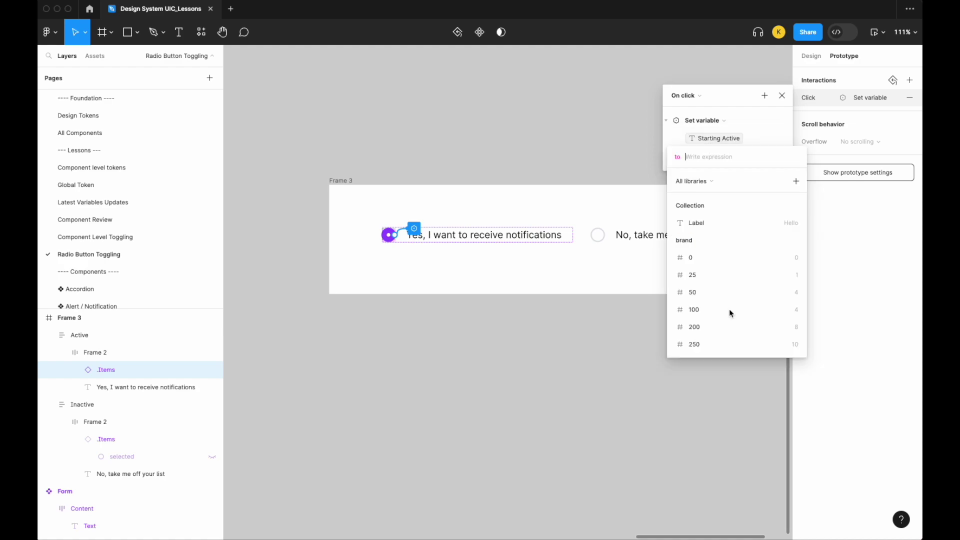
{"action": "type", "text": "\"a"}
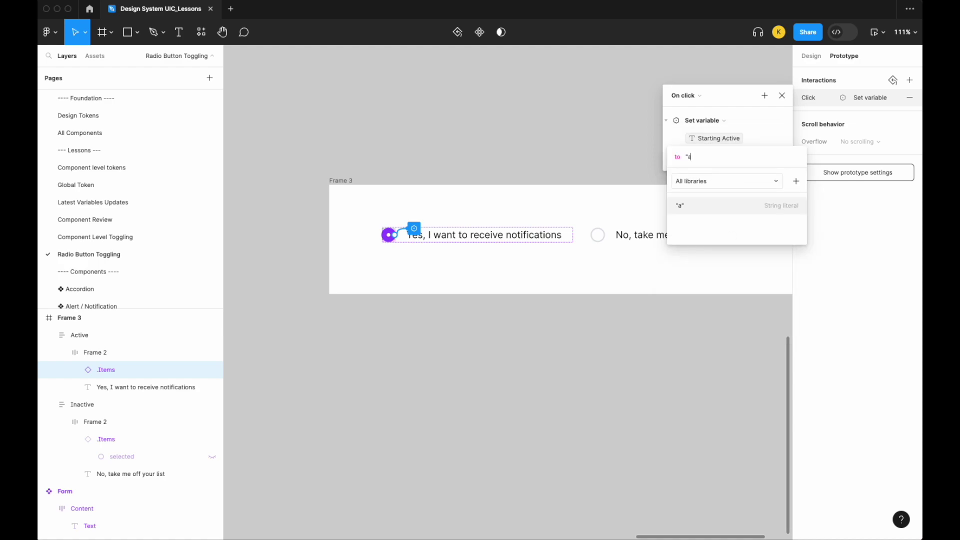
{"action": "type", "text": "ctive\""}
{"action": "key", "text": "Return"}
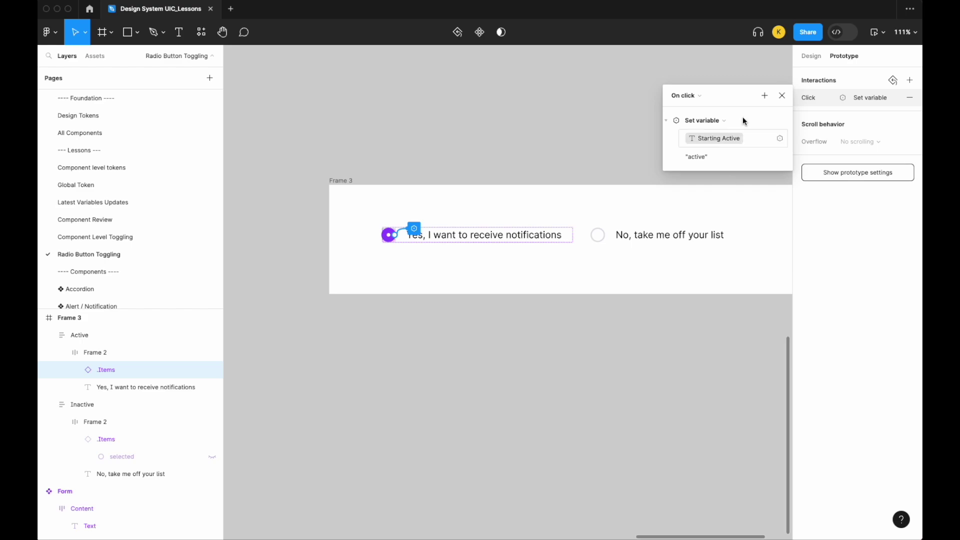
Add a second Set variable action setting Starting Inactive to "inactive".
{"action": "left_click", "coordinate": [765, 96]}
{"action": "left_click", "coordinate": [803, 168]}
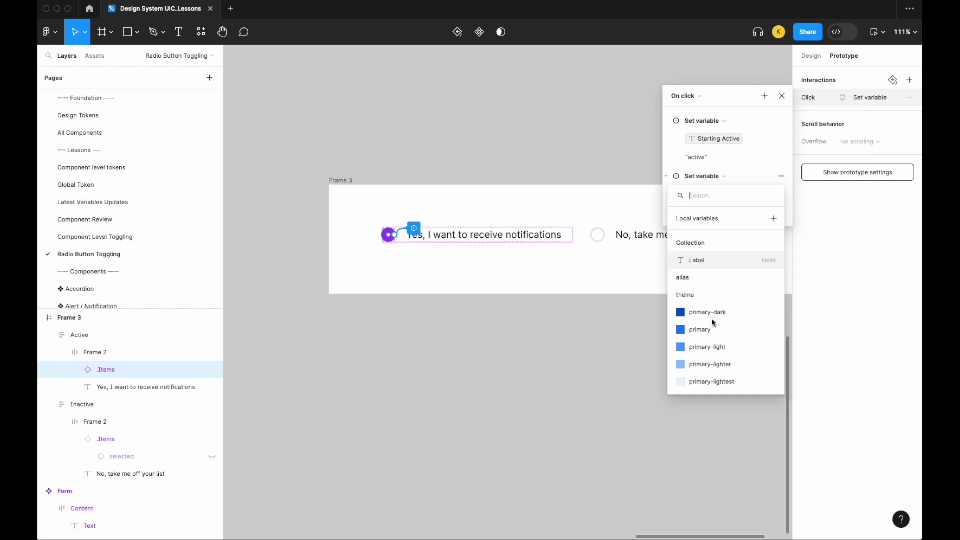
{"action": "scroll", "coordinate": [718, 337], "scroll_direction": "down", "scroll_amount": 8}
{"action": "scroll", "coordinate": [719, 337], "scroll_direction": "down", "scroll_amount": 5}
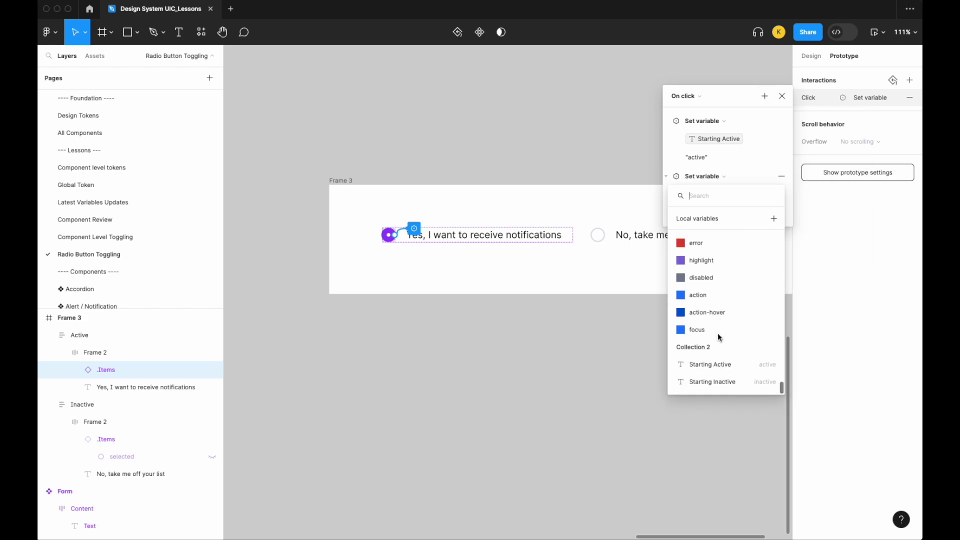
{"action": "left_click", "coordinate": [727, 383]}
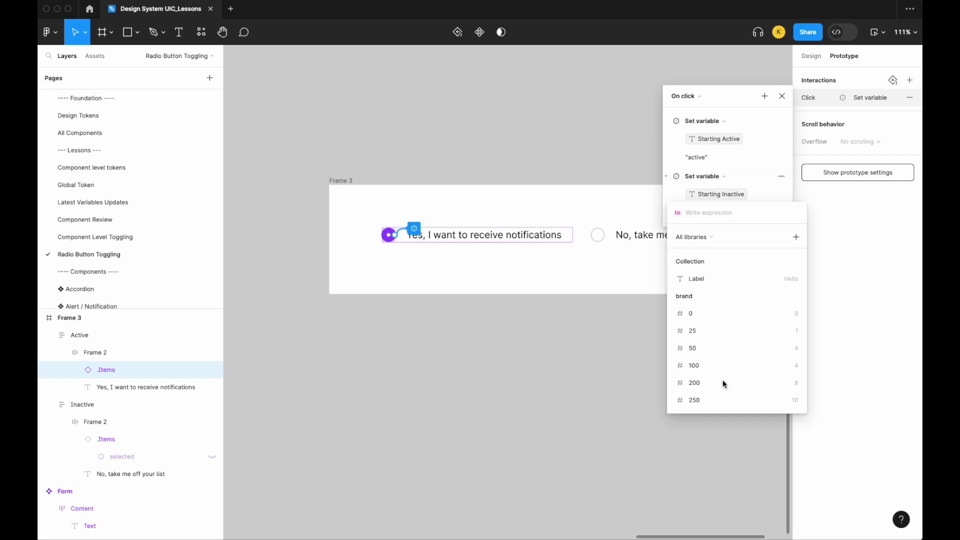
{"action": "type", "text": "\"inactoiv"}
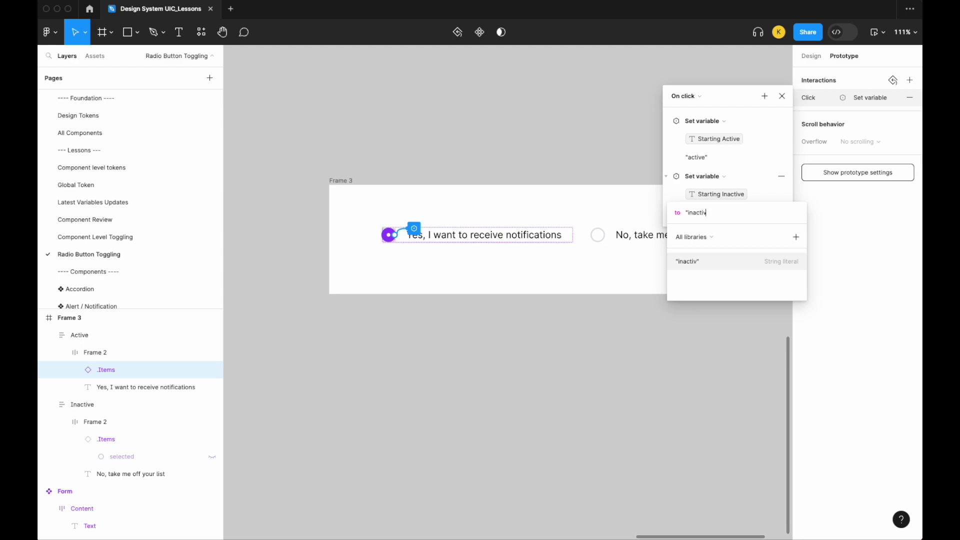
{"action": "type", "text": "\""}
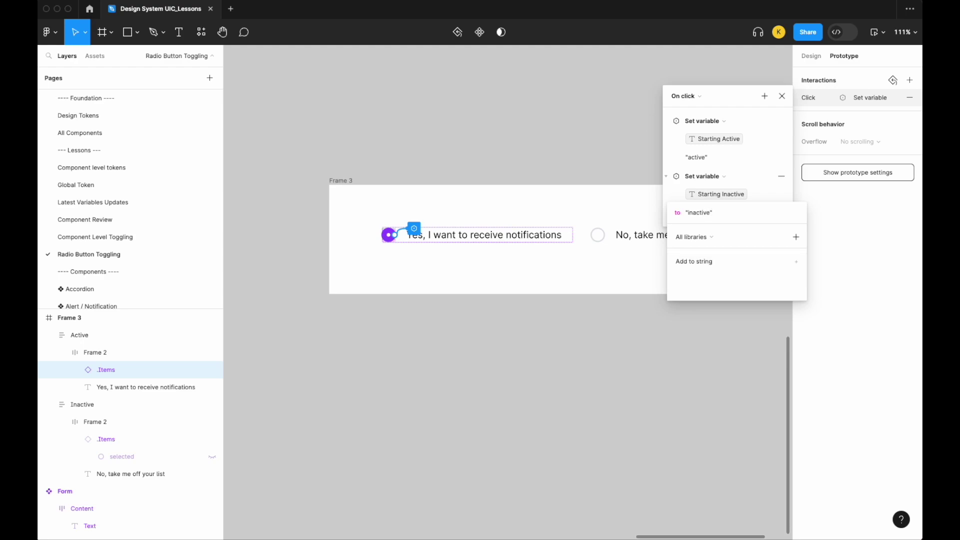
{"action": "key", "text": "Return"}
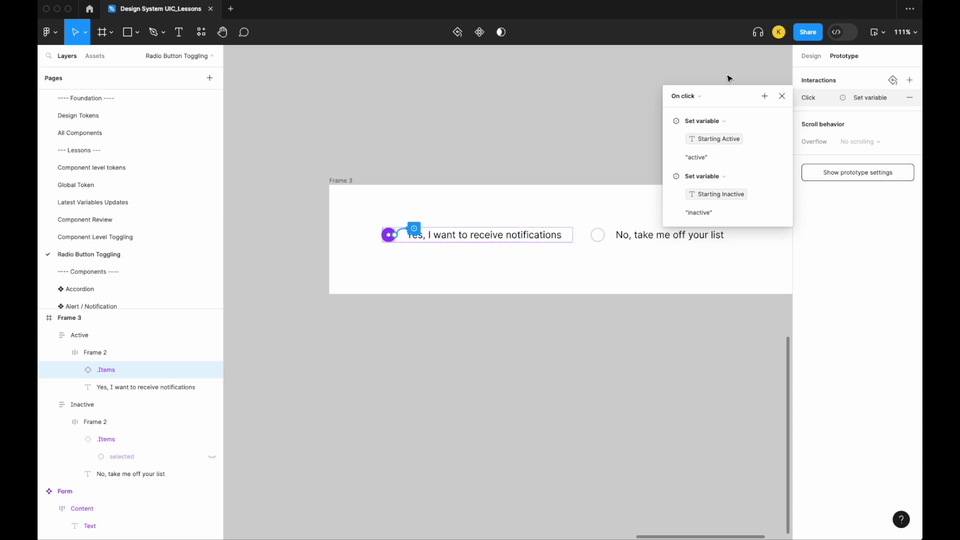
{"action": "left_click", "coordinate": [782, 96]}
Preview Frame 3 and toggle between the No and Yes radios several times.
{"action": "left_click", "coordinate": [880, 34]}
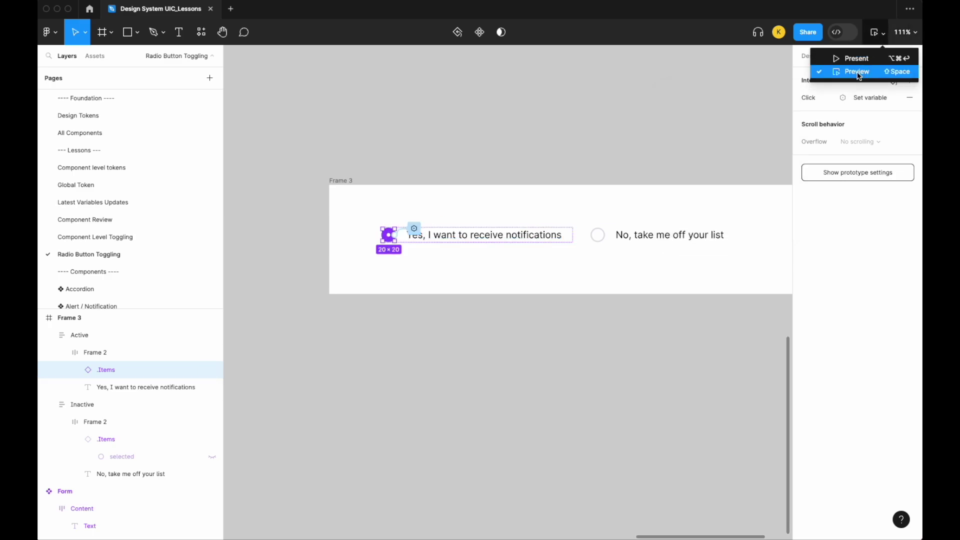
{"action": "left_click", "coordinate": [857, 72]}
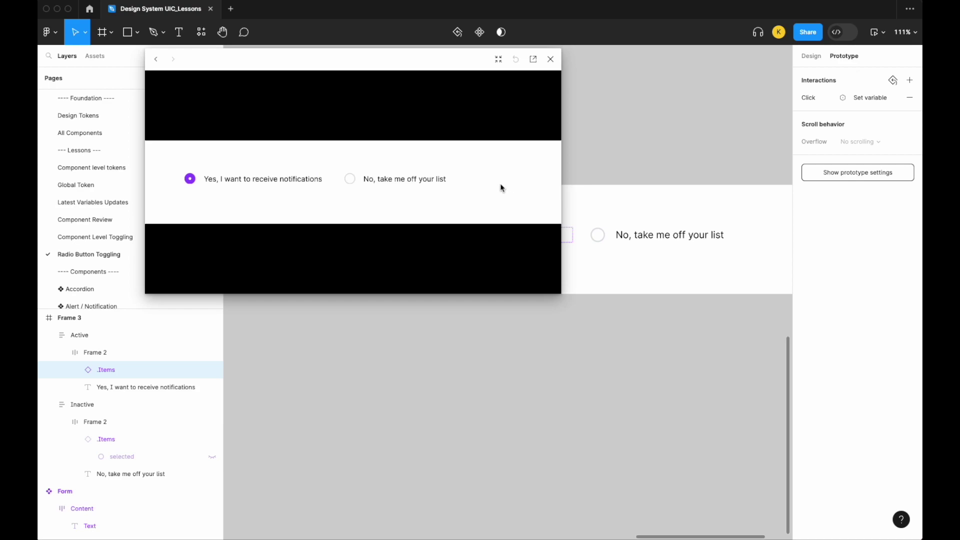
{"action": "left_click", "coordinate": [351, 180]}
{"action": "left_click", "coordinate": [192, 181]}
{"action": "left_click", "coordinate": [353, 181]}
{"action": "left_click", "coordinate": [195, 186]}
{"action": "left_click", "coordinate": [192, 180]}
{"action": "left_click", "coordinate": [350, 180]}
{"action": "left_click", "coordinate": [551, 59]}
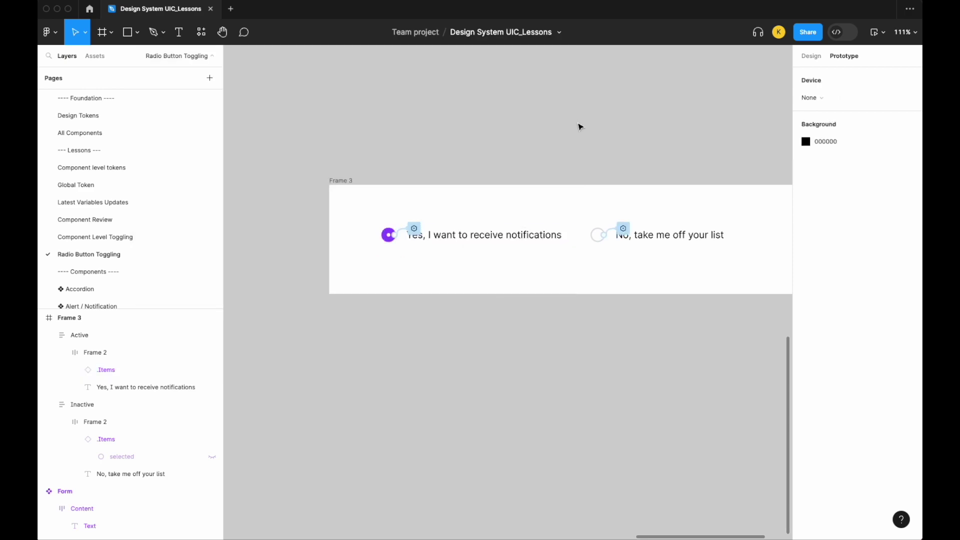
Switch to design properties, select both radio rows, and briefly preview them.
{"action": "scroll", "coordinate": [580, 127], "scroll_direction": "down", "scroll_amount": 10}
{"action": "scroll", "coordinate": [580, 127], "scroll_direction": "up", "scroll_amount": 5}
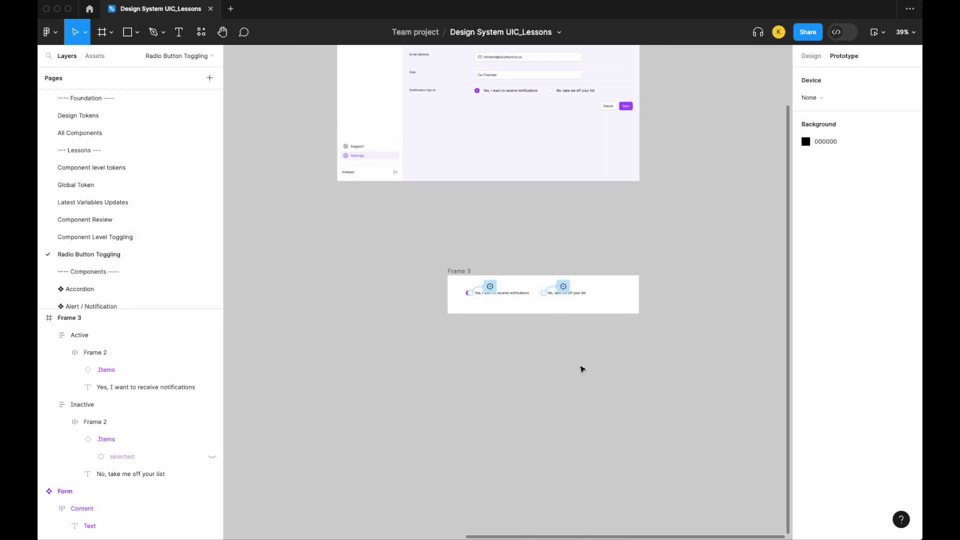
{"action": "left_click", "coordinate": [810, 57]}
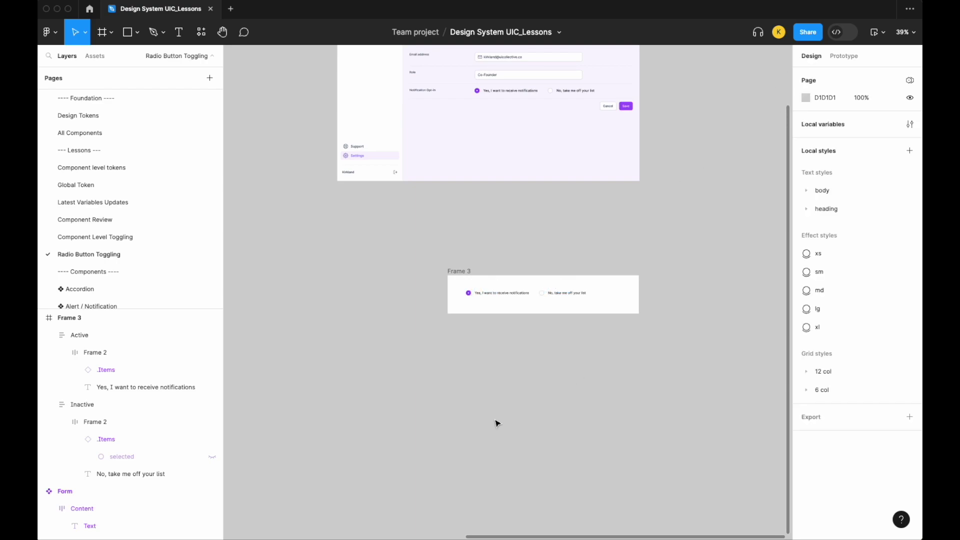
{"action": "scroll", "coordinate": [497, 424], "scroll_direction": "up", "scroll_amount": 2}
{"action": "left_click_drag", "start_coordinate": [671, 420], "coordinate": [442, 346]}
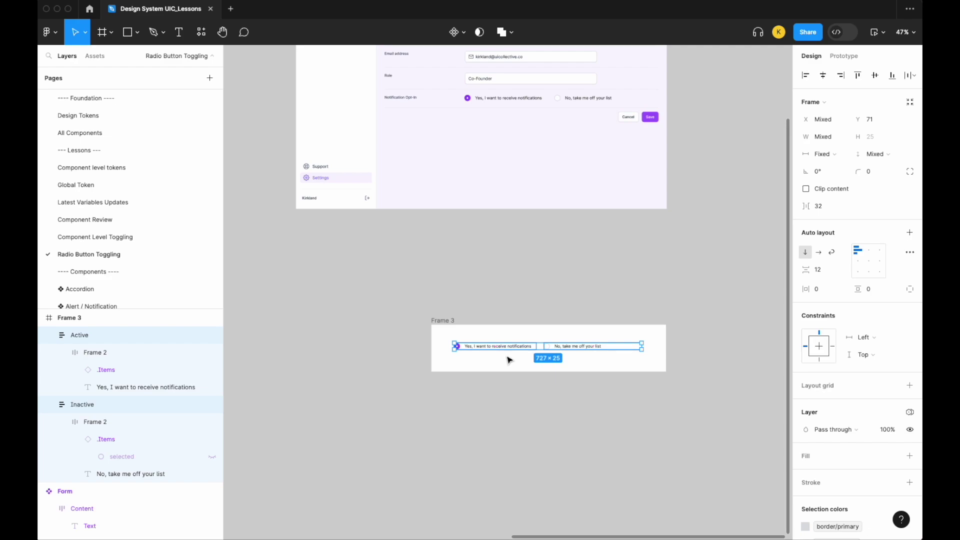
{"action": "left_click", "coordinate": [881, 33]}
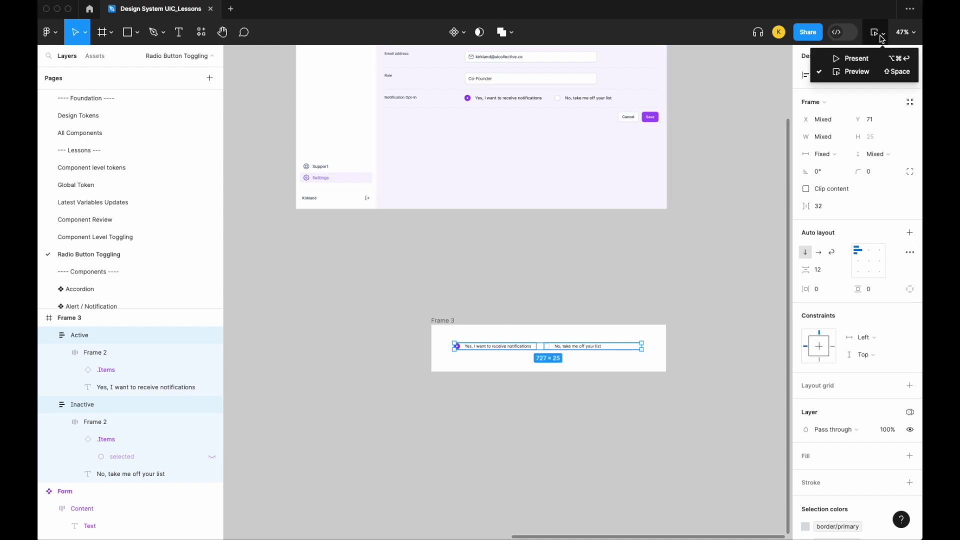
{"action": "left_click", "coordinate": [862, 76]}
{"action": "left_click", "coordinate": [363, 59]}
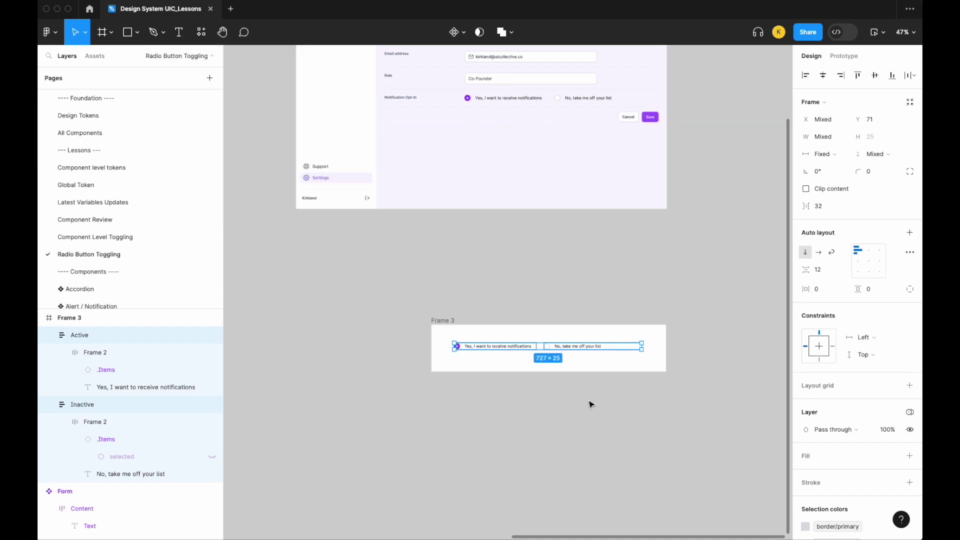
Preview Frame 3 in an enlarged window and retest the No/Yes toggling.
{"action": "left_click", "coordinate": [520, 307]}
{"action": "left_click", "coordinate": [447, 320]}
{"action": "left_click", "coordinate": [881, 33]}
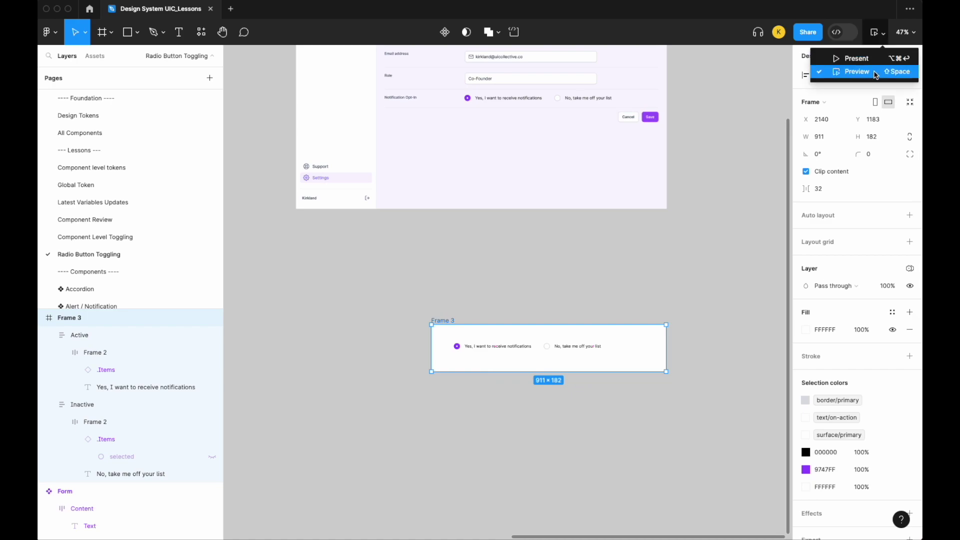
{"action": "left_click", "coordinate": [862, 76]}
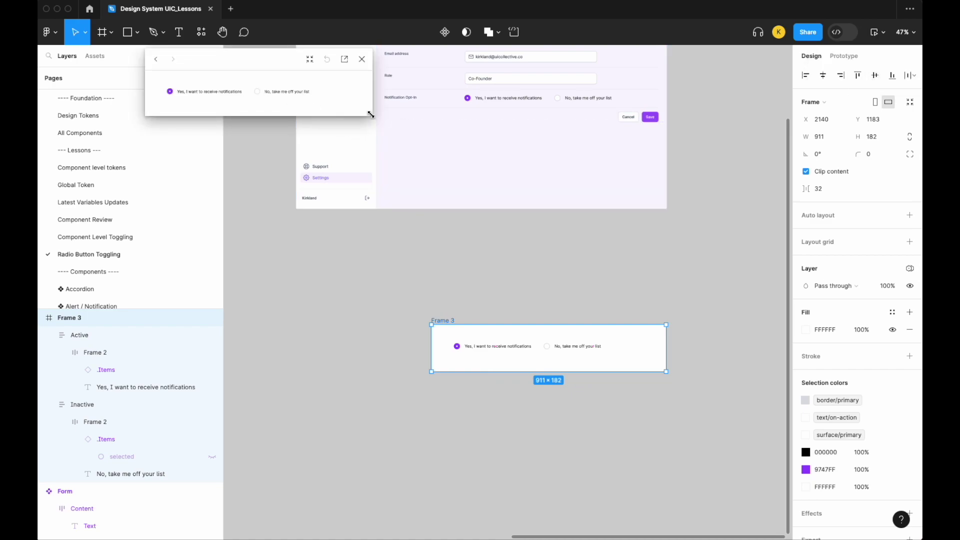
{"action": "left_click_drag", "start_coordinate": [371, 115], "coordinate": [491, 212]}
{"action": "left_click", "coordinate": [323, 142]}
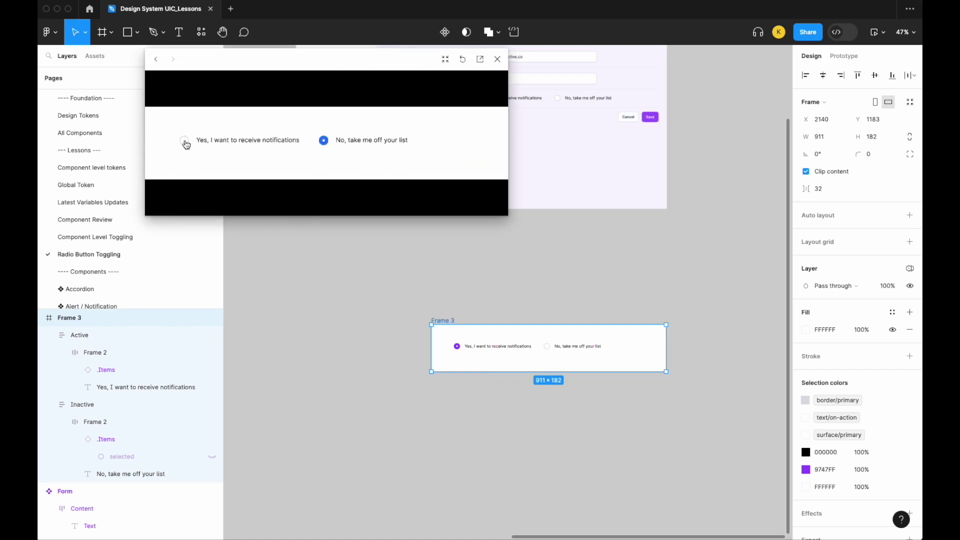
{"action": "left_click", "coordinate": [185, 142]}
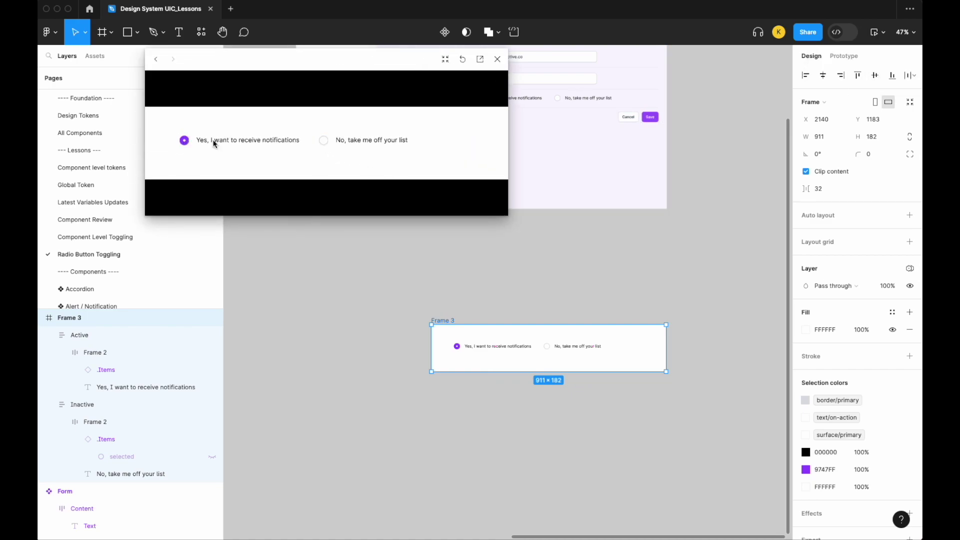
{"action": "left_click", "coordinate": [324, 142]}
{"action": "left_click", "coordinate": [184, 141]}
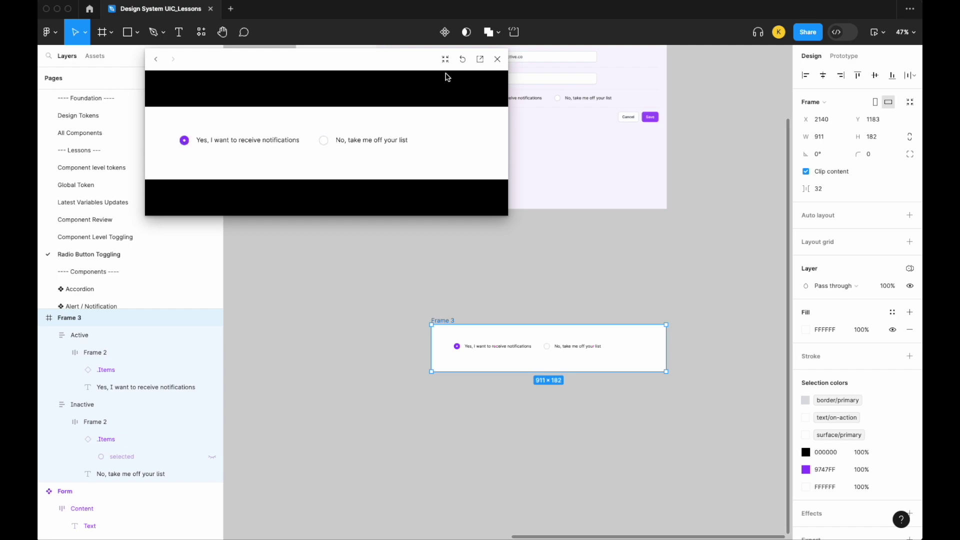
{"action": "left_click", "coordinate": [498, 59]}
Select the two radio rows in Frame 3, then the Profile Information container.
{"action": "left_click", "coordinate": [580, 446]}
{"action": "left_click_drag", "start_coordinate": [686, 412], "coordinate": [449, 341]}
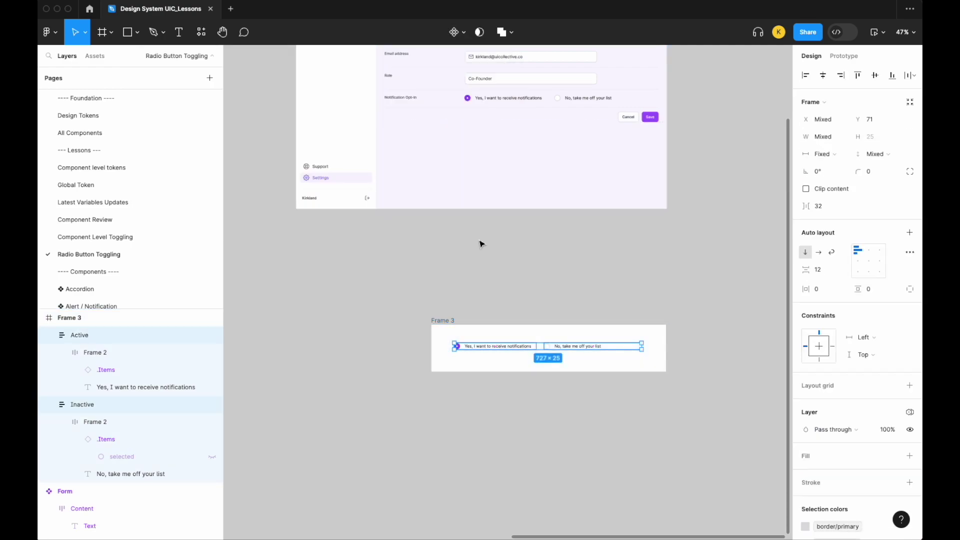
{"action": "scroll", "coordinate": [516, 260], "scroll_direction": "up", "scroll_amount": 5}
{"action": "left_click", "coordinate": [514, 202]}
Put the stacked No/Yes radios in the Notification Opt-In row and delete the old horizontal row.
{"action": "double_click", "coordinate": [515, 202]}
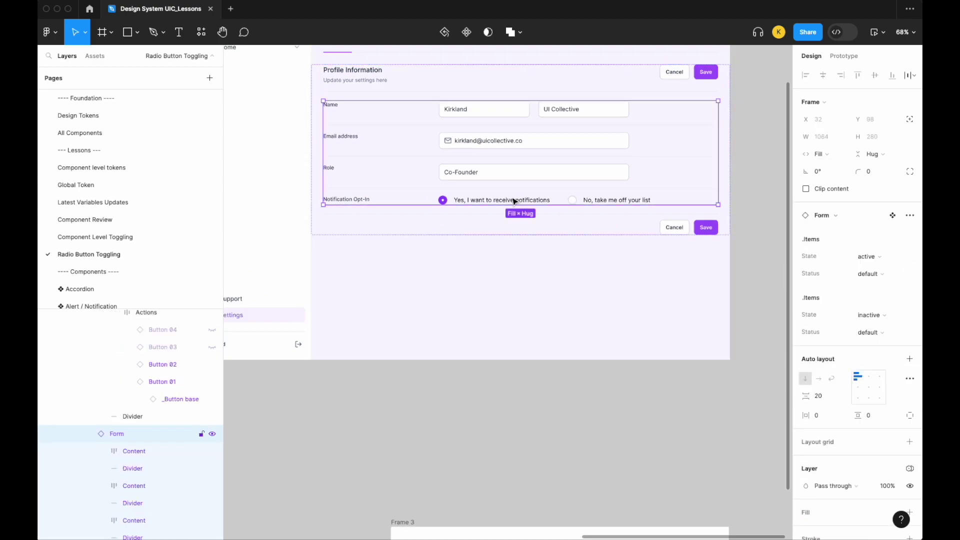
{"action": "double_click", "coordinate": [515, 202]}
{"action": "double_click", "coordinate": [515, 202]}
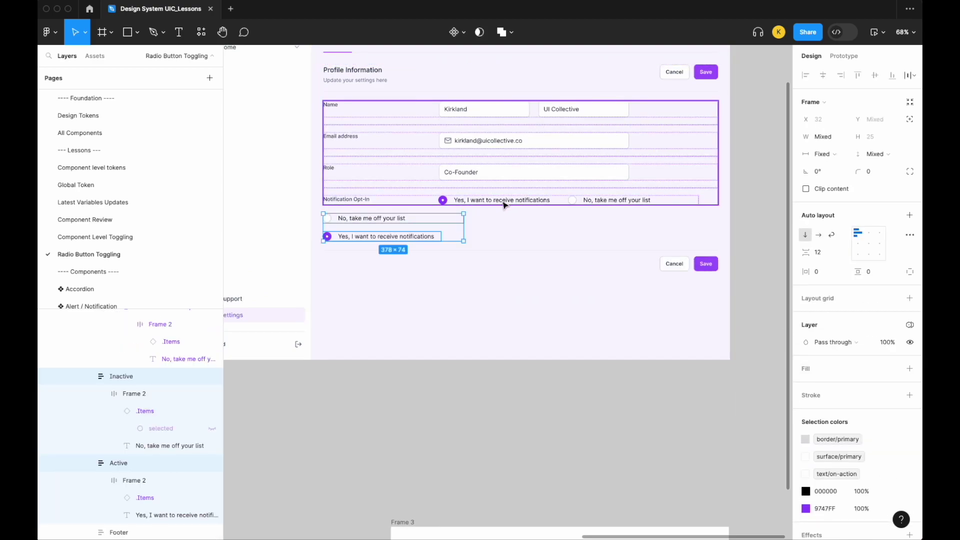
{"action": "scroll", "coordinate": [505, 204], "scroll_direction": "up", "scroll_amount": 3}
{"action": "key", "text": "Escape"}
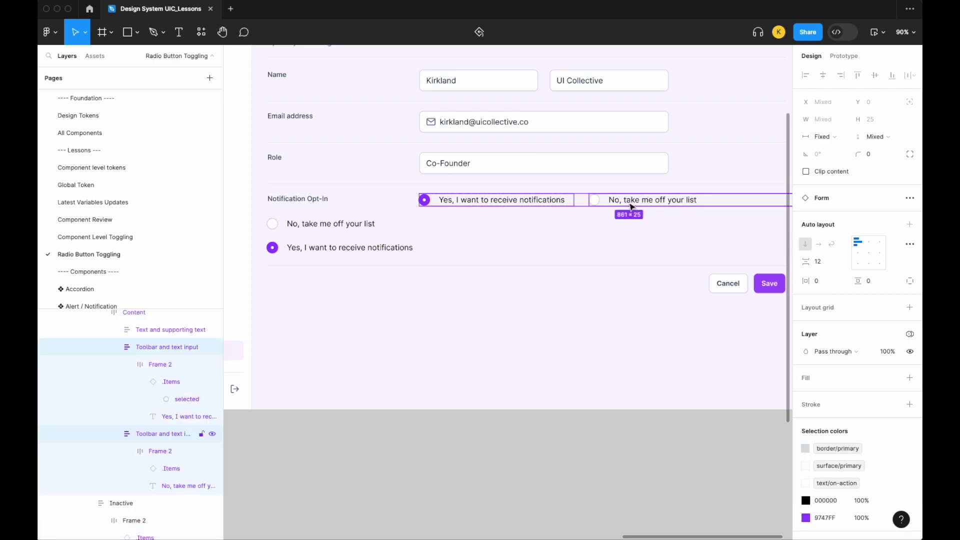
{"action": "key", "text": "Delete"}
Present the Desktop frame in a new tab.
{"action": "left_click", "coordinate": [353, 232]}
{"action": "double_click", "coordinate": [353, 234]}
{"action": "scroll", "coordinate": [353, 232], "scroll_direction": "down", "scroll_amount": 5}
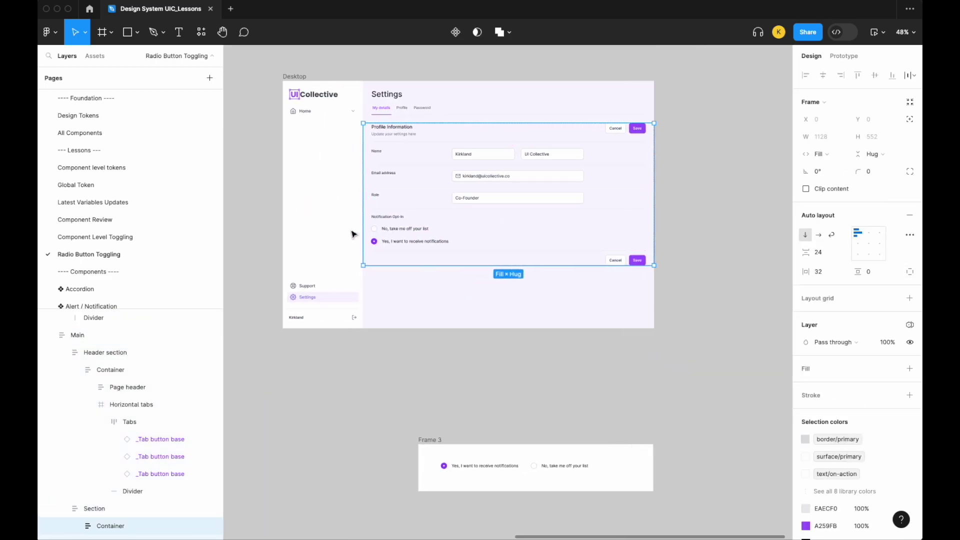
{"action": "scroll", "coordinate": [550, 225], "scroll_direction": "left", "scroll_amount": 2}
{"action": "left_click", "coordinate": [745, 100]}
{"action": "left_click", "coordinate": [321, 77]}
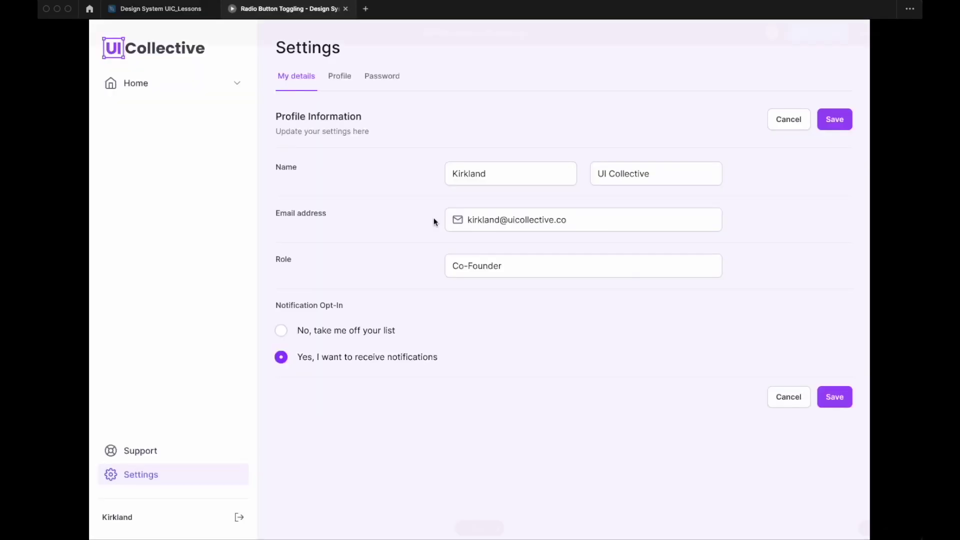
Test the Opt-In radios in the presented prototype by alternating No and Yes.
{"action": "left_click", "coordinate": [278, 332]}
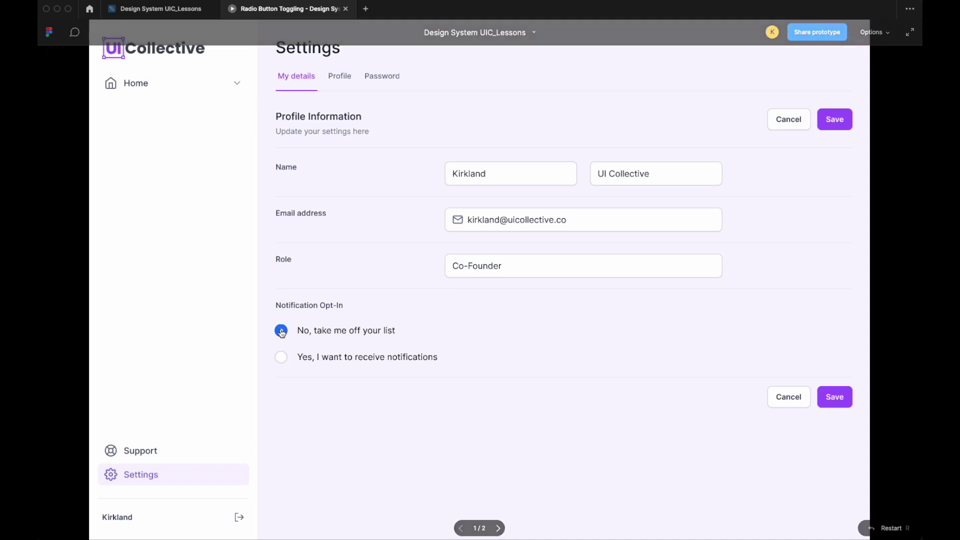
{"action": "left_click", "coordinate": [281, 333]}
{"action": "left_click", "coordinate": [283, 333]}
{"action": "left_click", "coordinate": [283, 359]}
{"action": "left_click", "coordinate": [283, 335]}
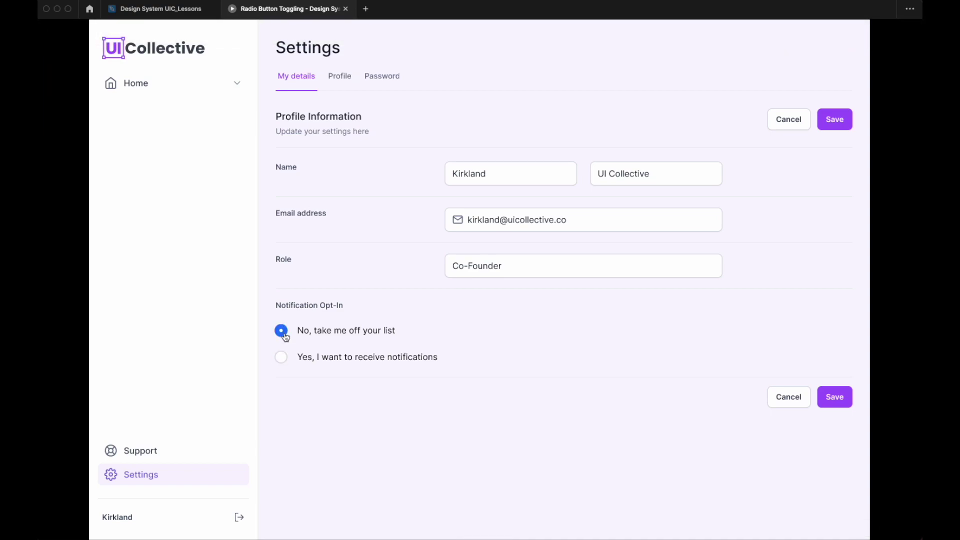
{"action": "left_click", "coordinate": [284, 362]}
{"action": "left_click", "coordinate": [284, 337]}
Return to the design file, deselect the Desktop frame, and minimize the browser.
{"action": "left_click", "coordinate": [179, 14]}
{"action": "left_click", "coordinate": [476, 388]}
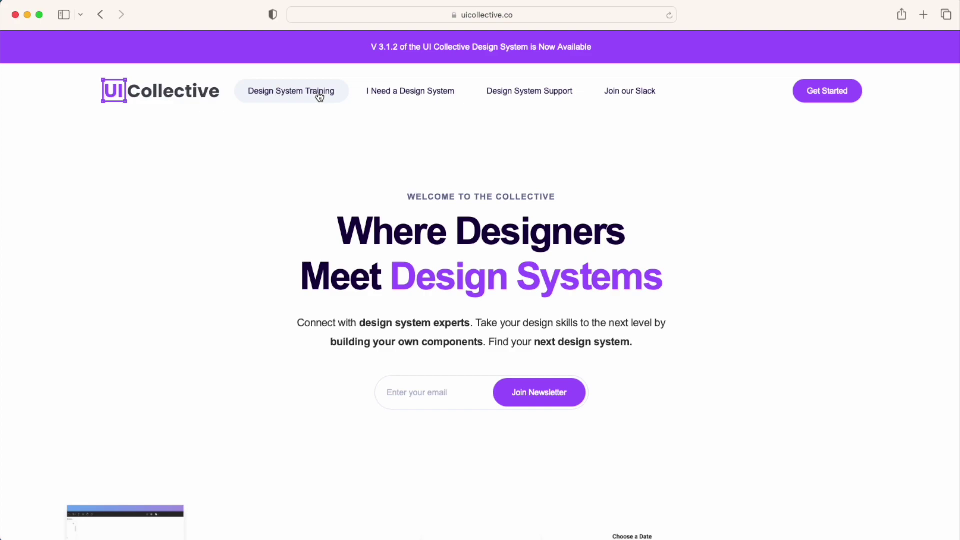
{"action": "left_click", "coordinate": [27, 15]}
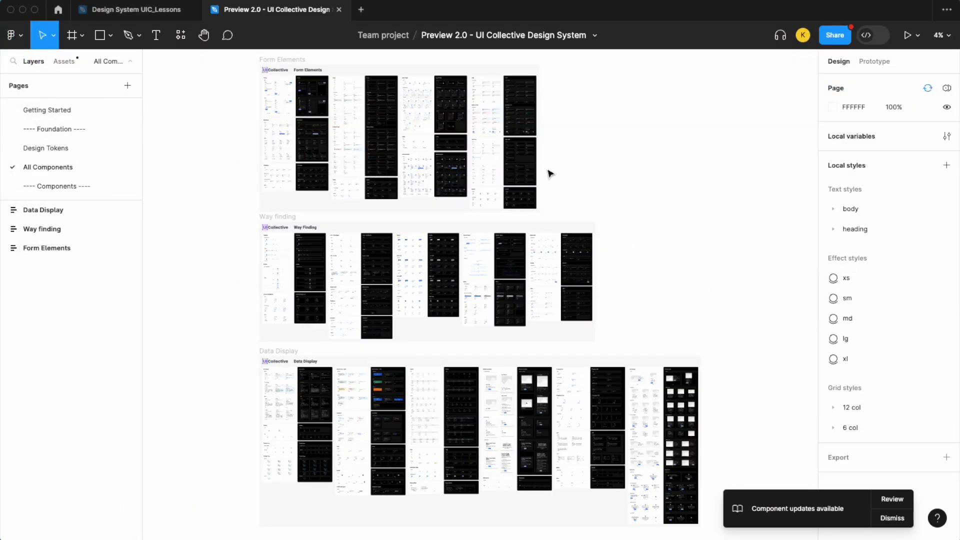
Zoom and pan the All Components page over the Form Elements, Way finding and Data Display sections.
{"action": "scroll", "coordinate": [322, 345], "scroll_direction": "up", "scroll_amount": 10}
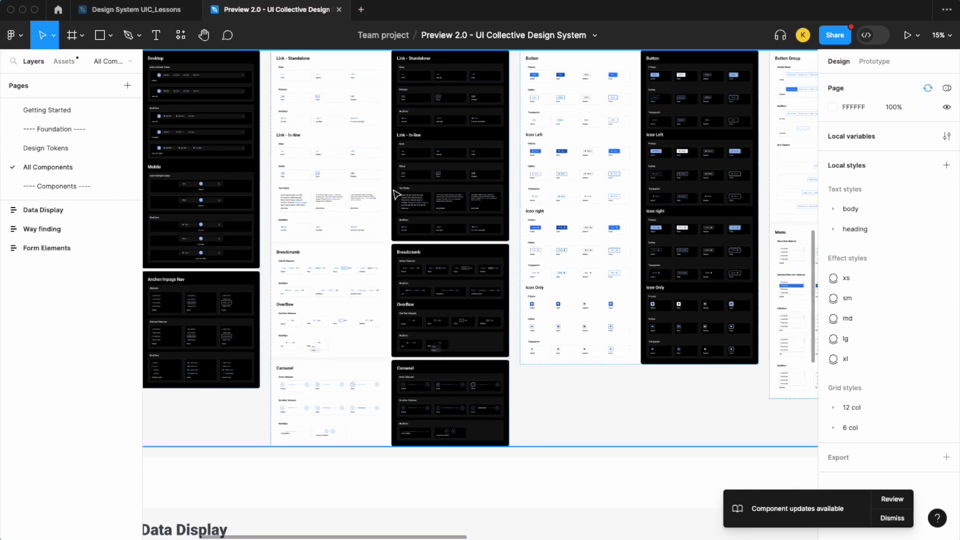
{"action": "scroll", "coordinate": [475, 206], "scroll_direction": "down", "scroll_amount": 5}
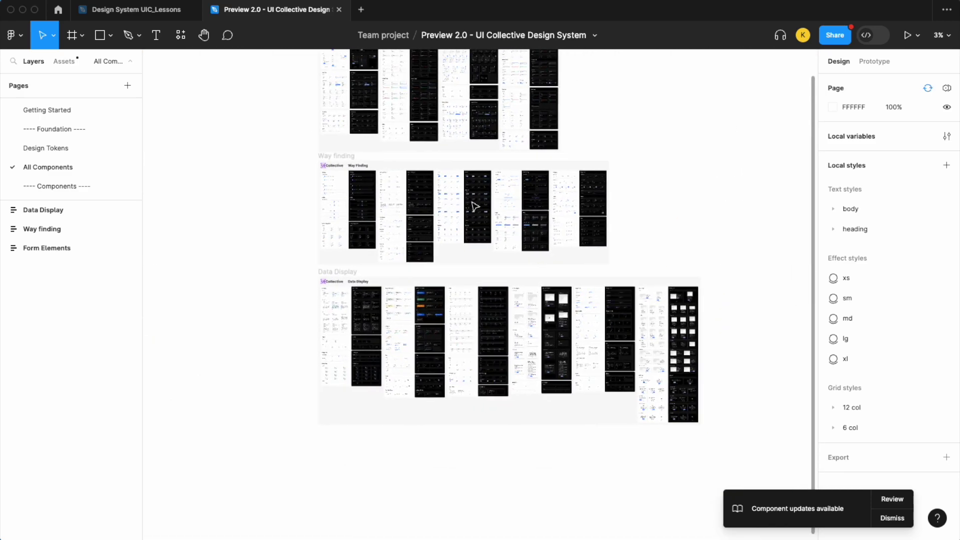
{"action": "scroll", "coordinate": [567, 150], "scroll_direction": "up", "scroll_amount": 2}
{"action": "scroll", "coordinate": [568, 150], "scroll_direction": "right", "scroll_amount": 2}
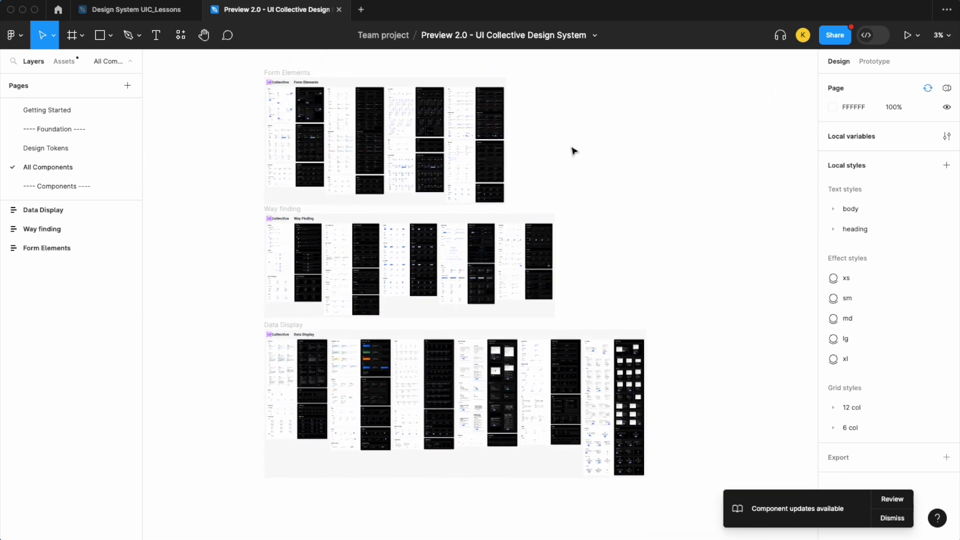